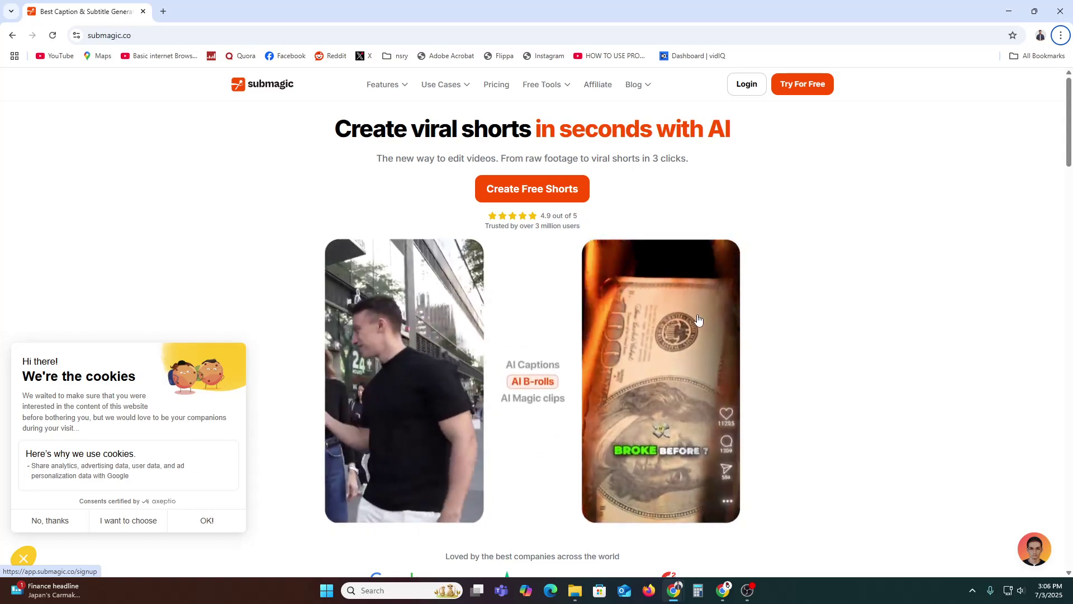
Step: Look through the Submagic homepage's feature sections and accept the cookie notice
scroll(828, 333, down, 6)
scroll(848, 335, down, 4)
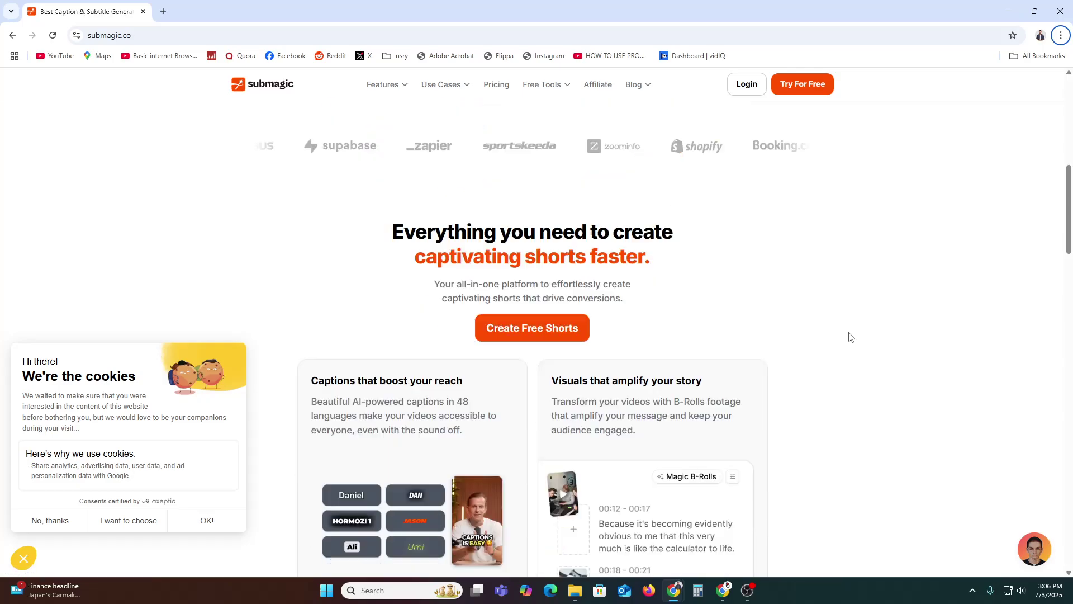
scroll(849, 335, down, 8)
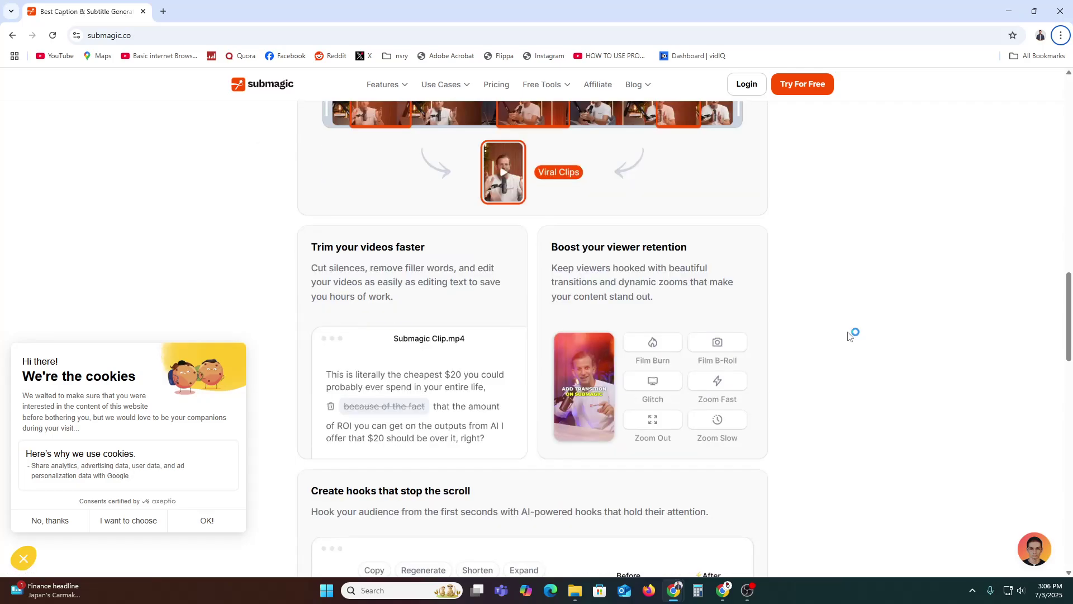
click(206, 520)
scroll(727, 425, up, 20)
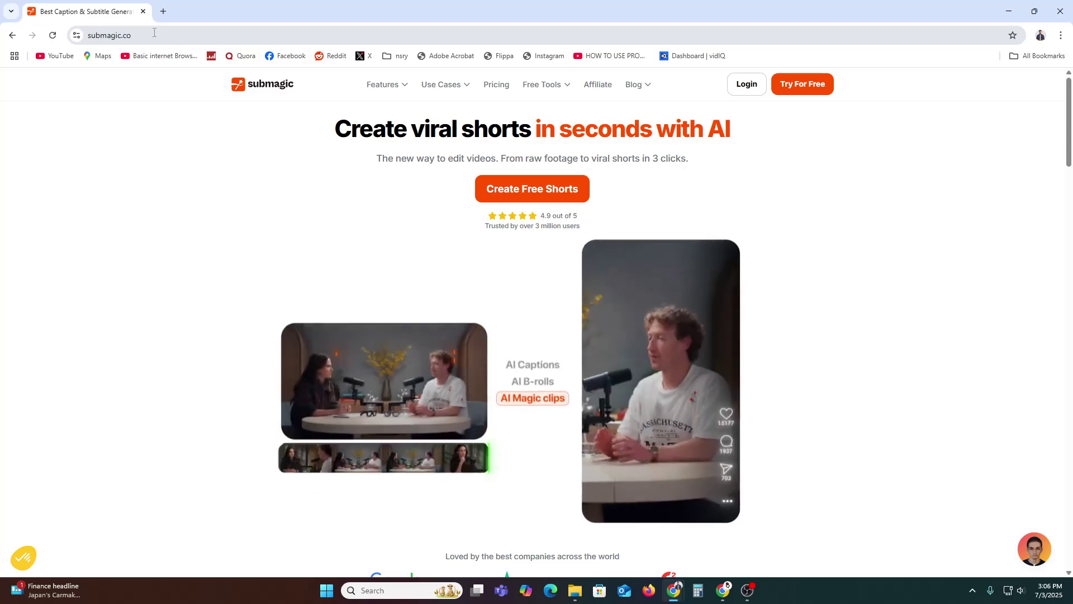
Step: Search Google for "what is submagic" in a new tab and read the results overview
click(170, 4)
text(wh)
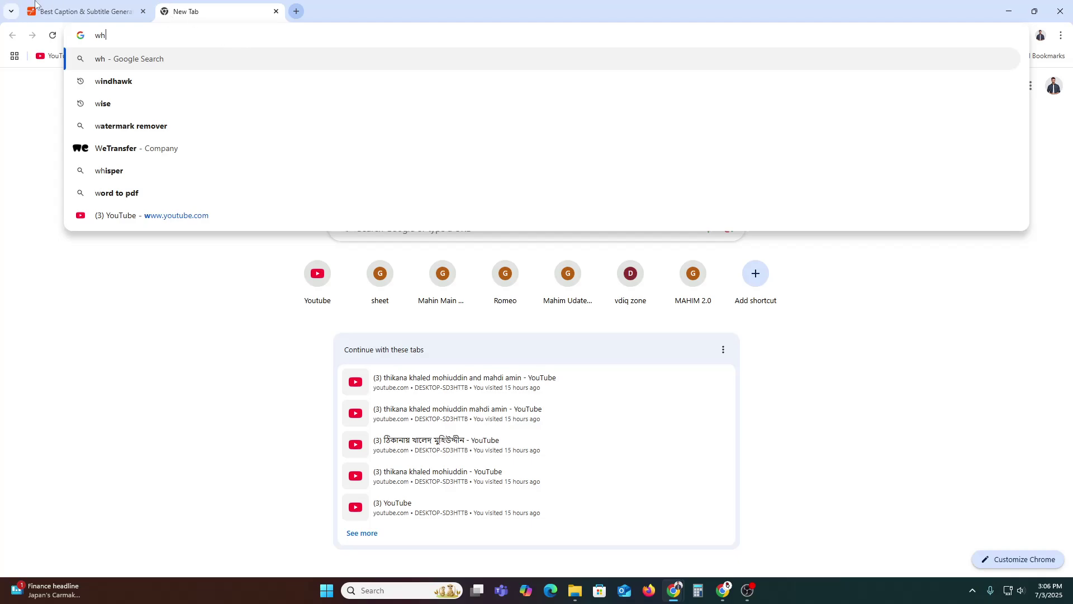
key(ctrl+shift+Tab)
key(ctrl+Tab)
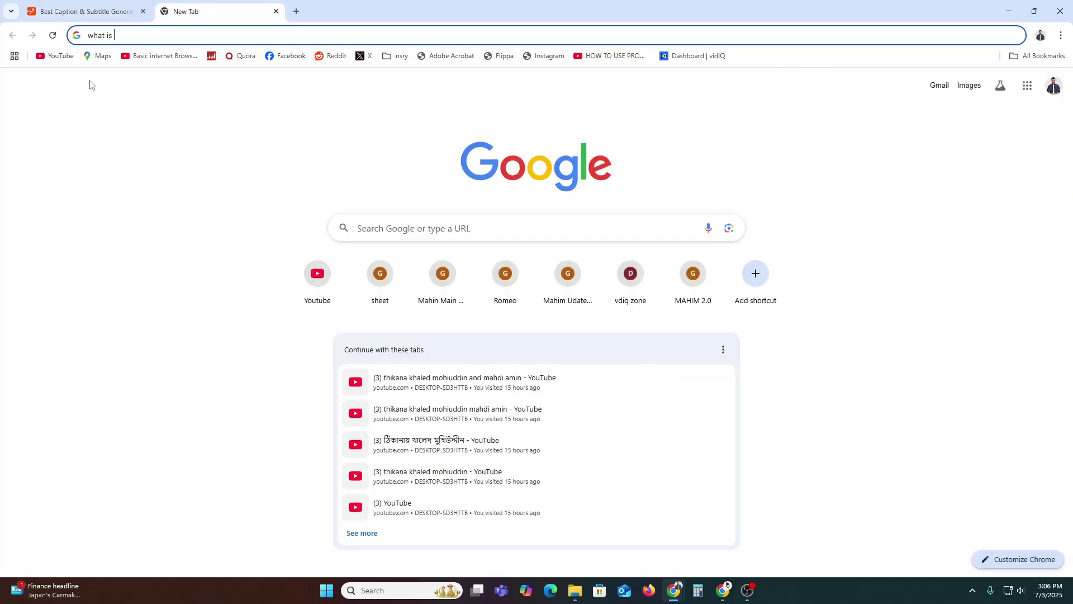
text(submagic)
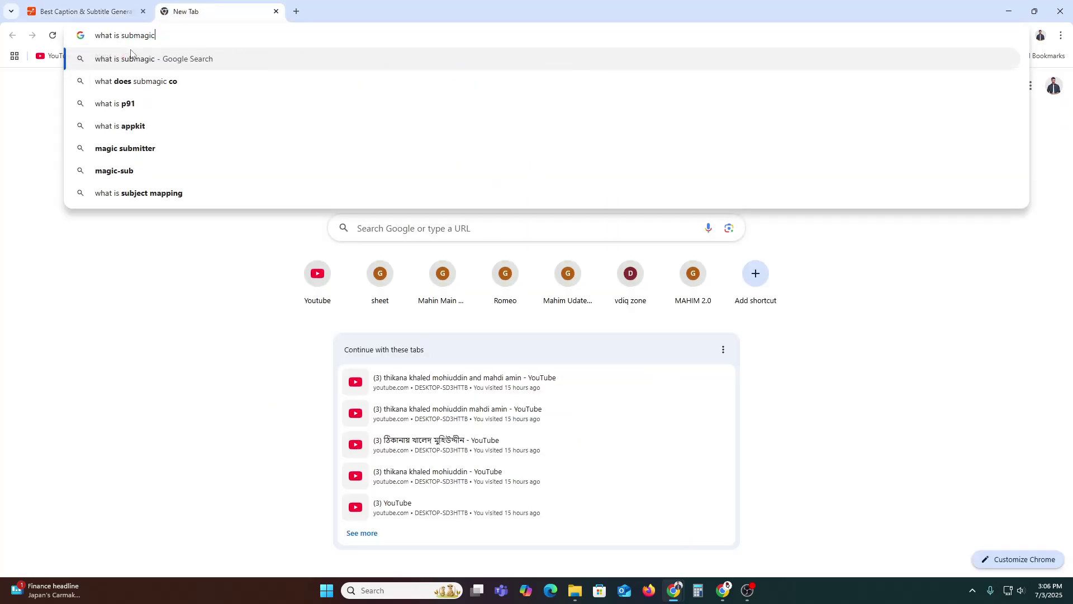
key(Return)
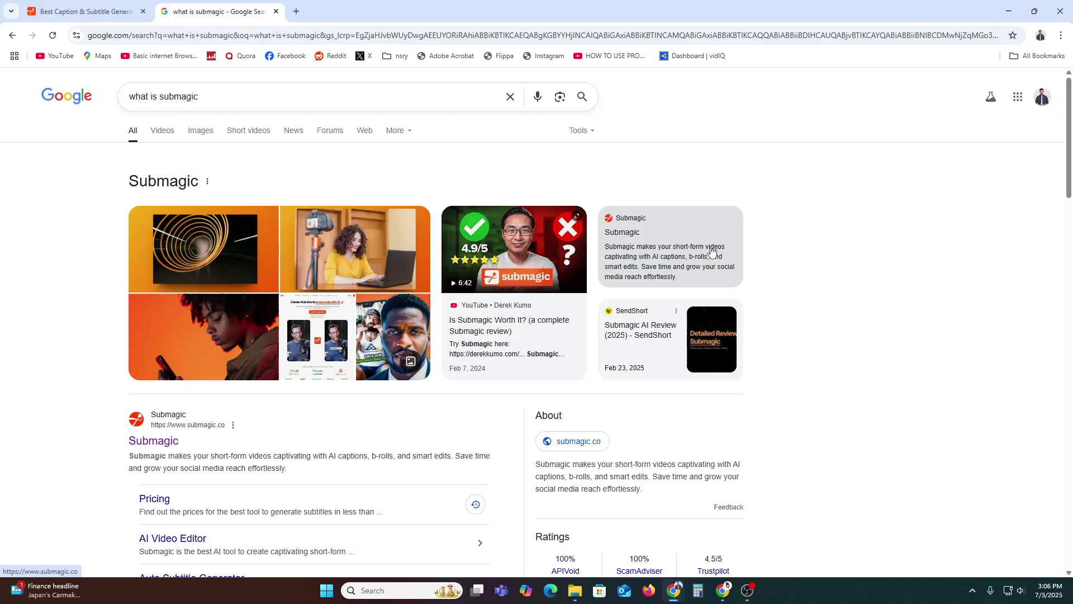
scroll(791, 297, down, 2)
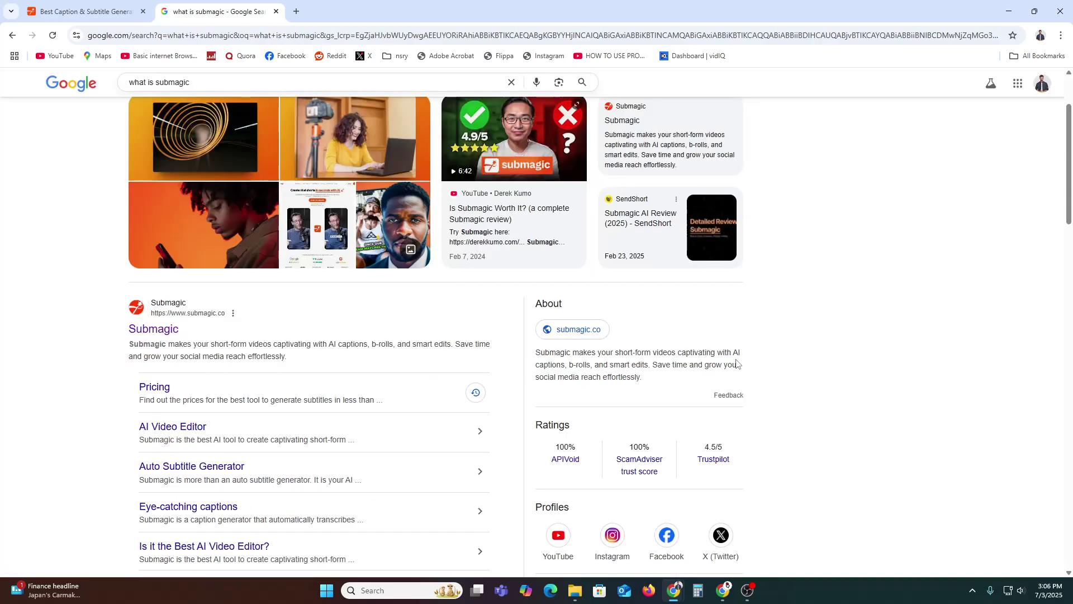
Step: View the free-trial sign-up form and its email and password fields from the Submagic homepage, and return to the homepage
click(70, 4)
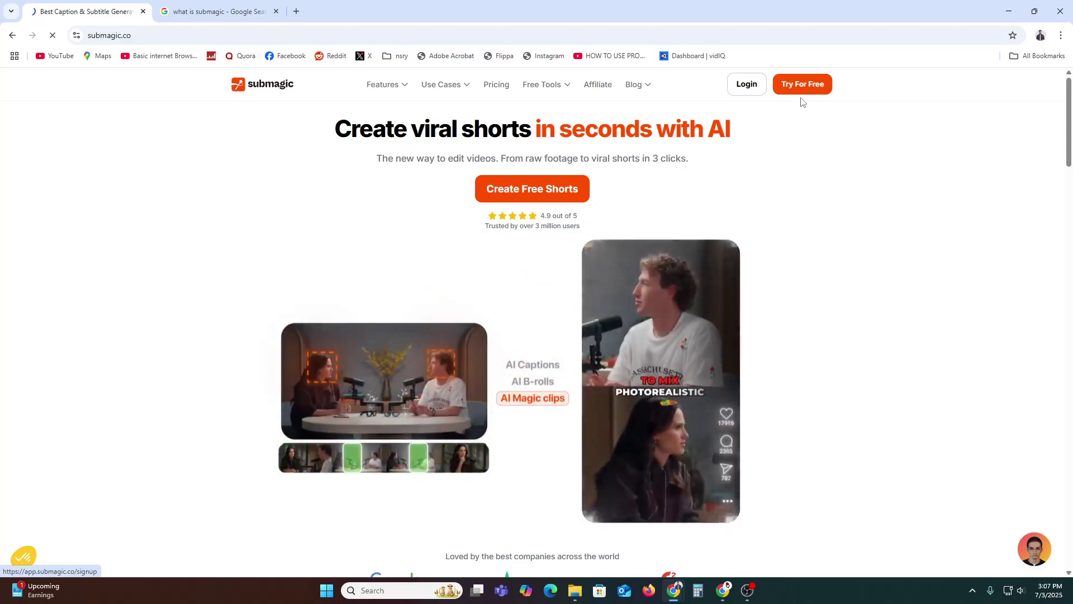
click(804, 84)
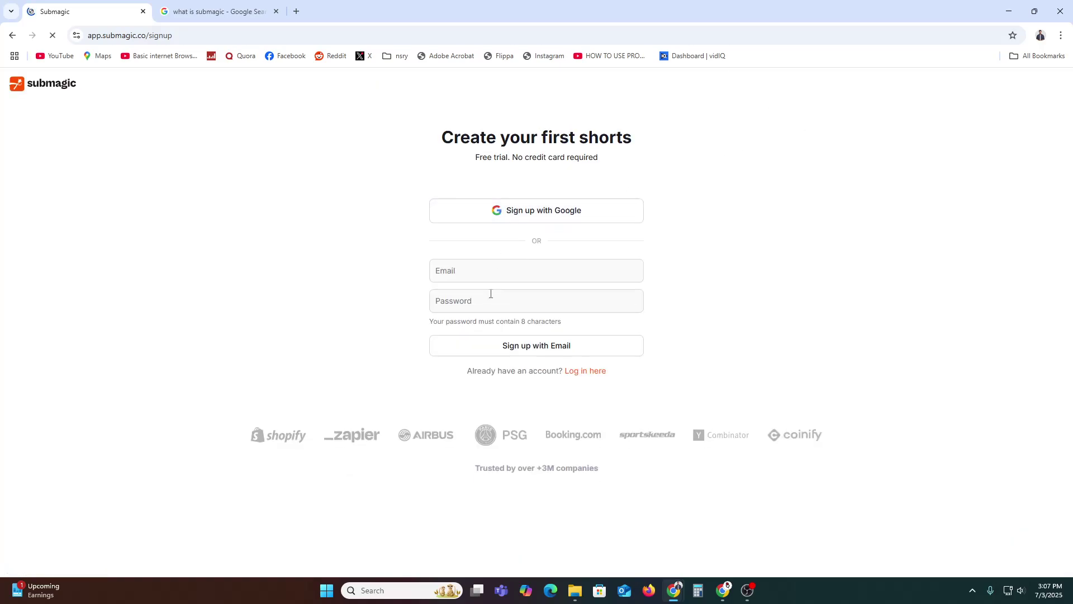
click(467, 276)
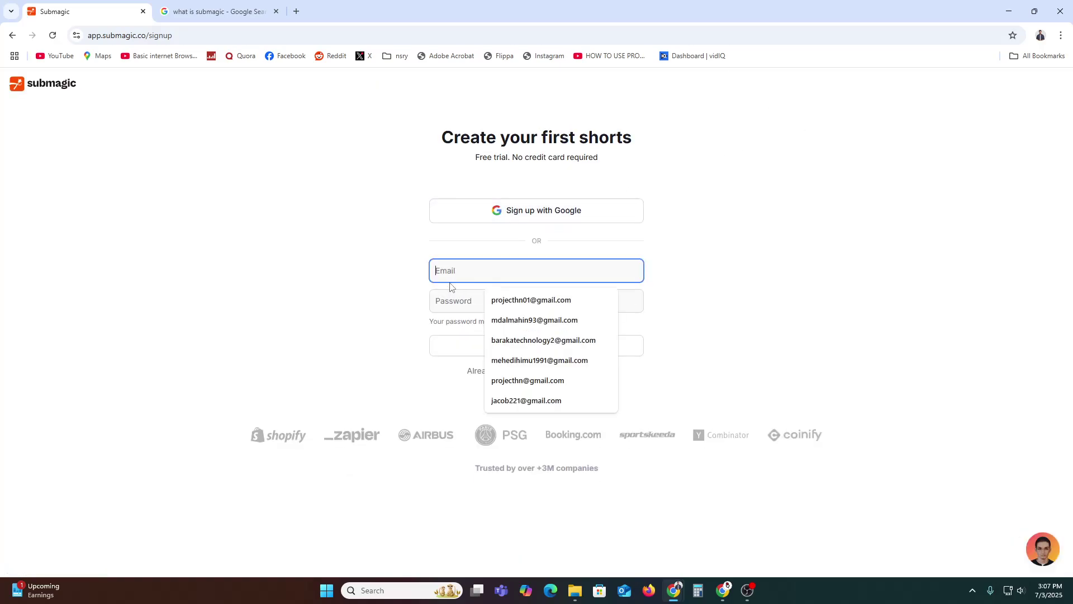
click(457, 300)
click(393, 313)
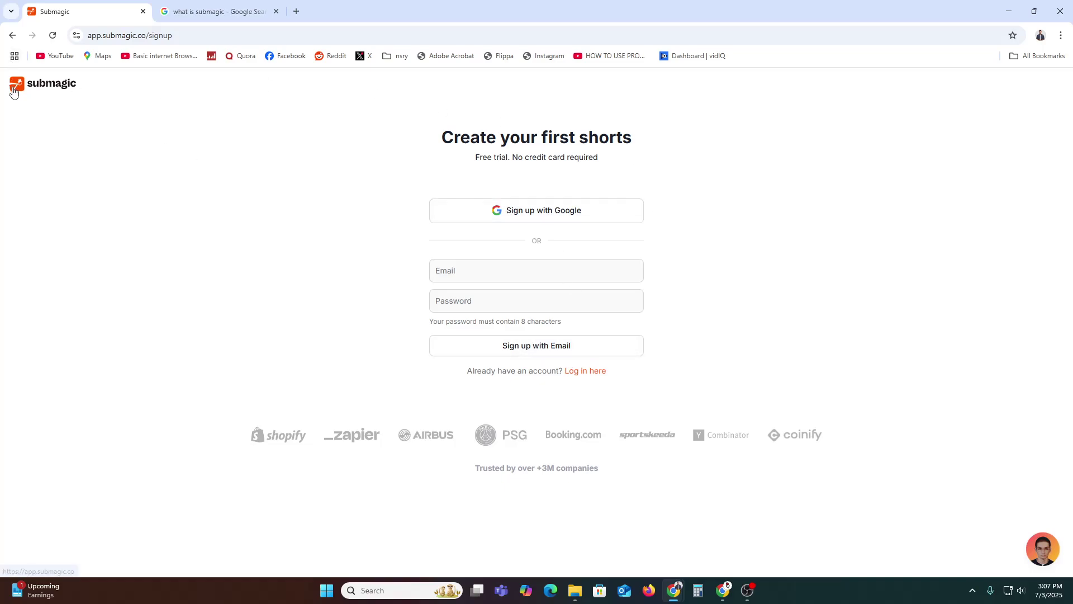
click(12, 35)
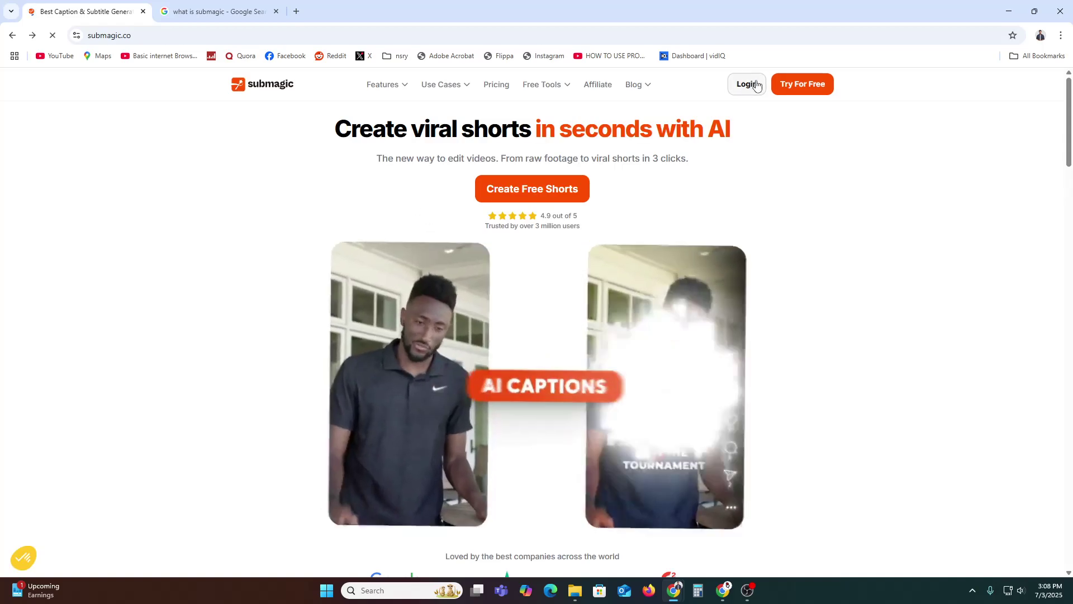
Step: Log in to Submagic with the Google account and dismiss the AI Caption Translation announcement
click(748, 84)
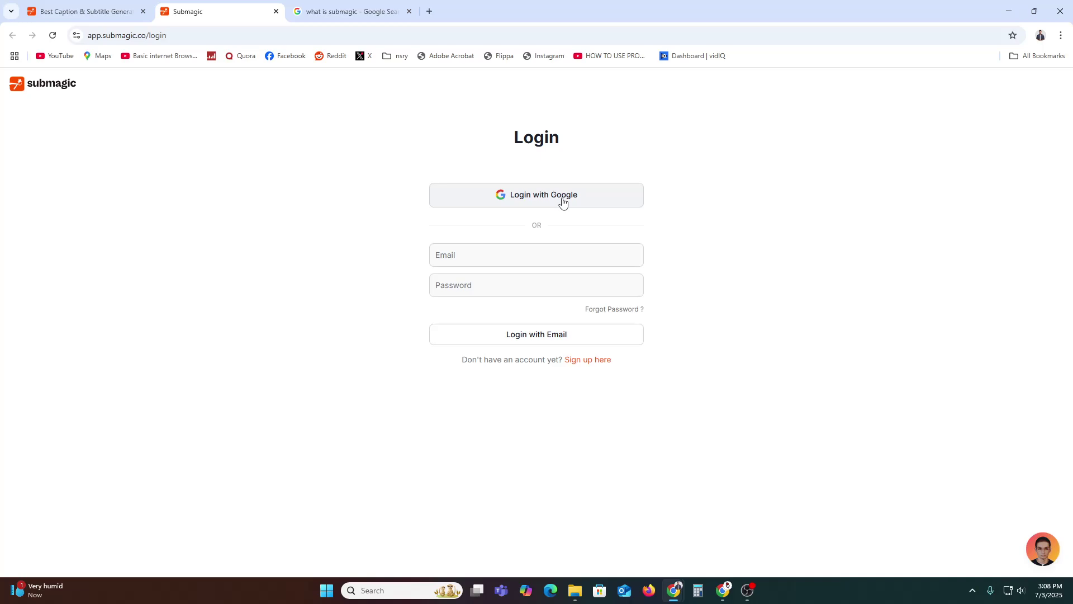
click(464, 256)
click(446, 284)
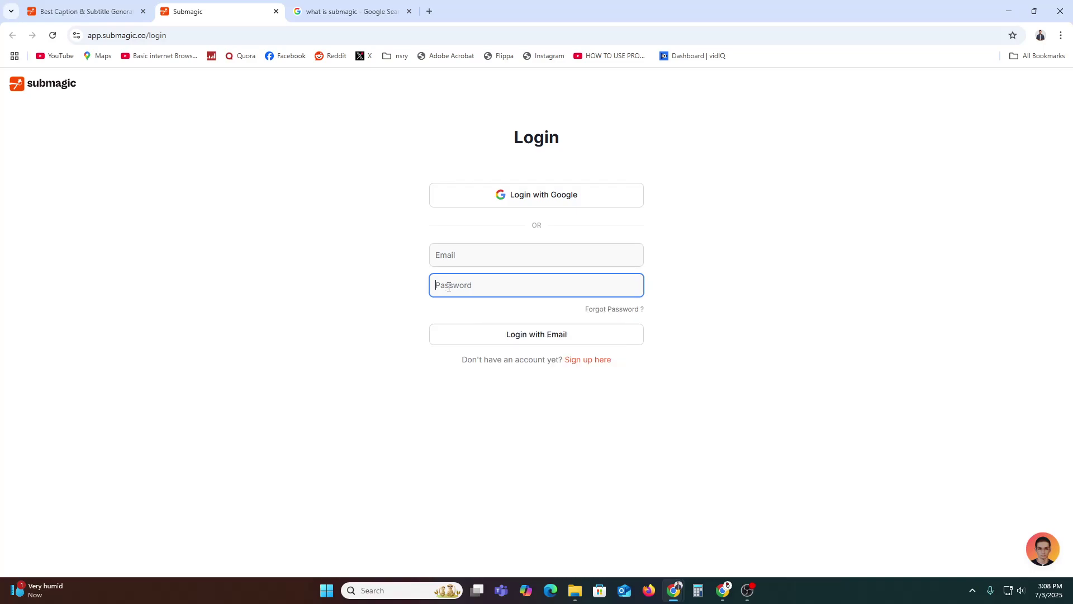
click(353, 284)
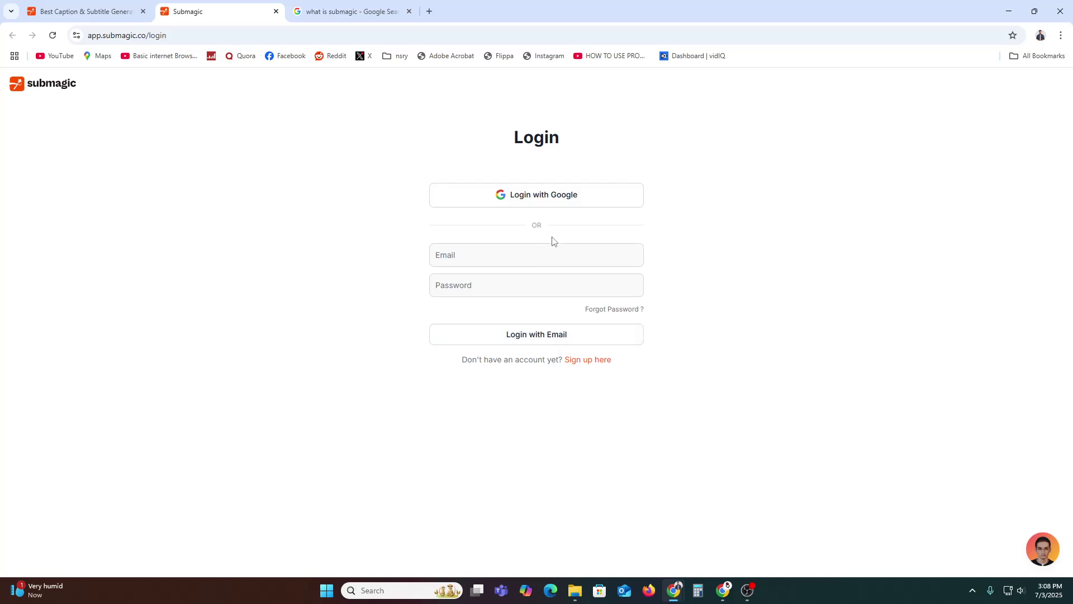
click(538, 201)
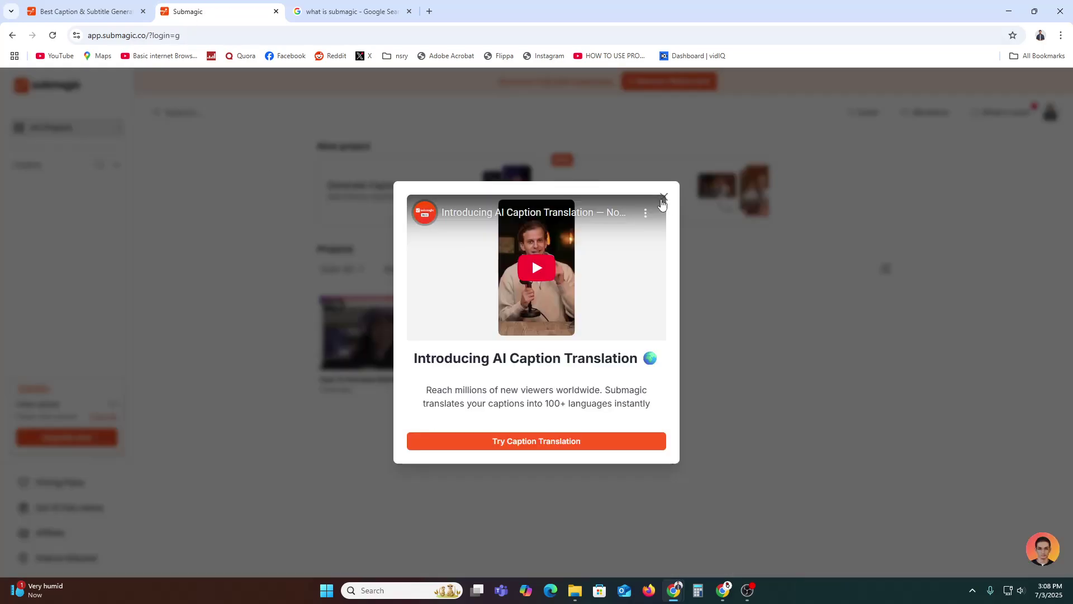
click(662, 199)
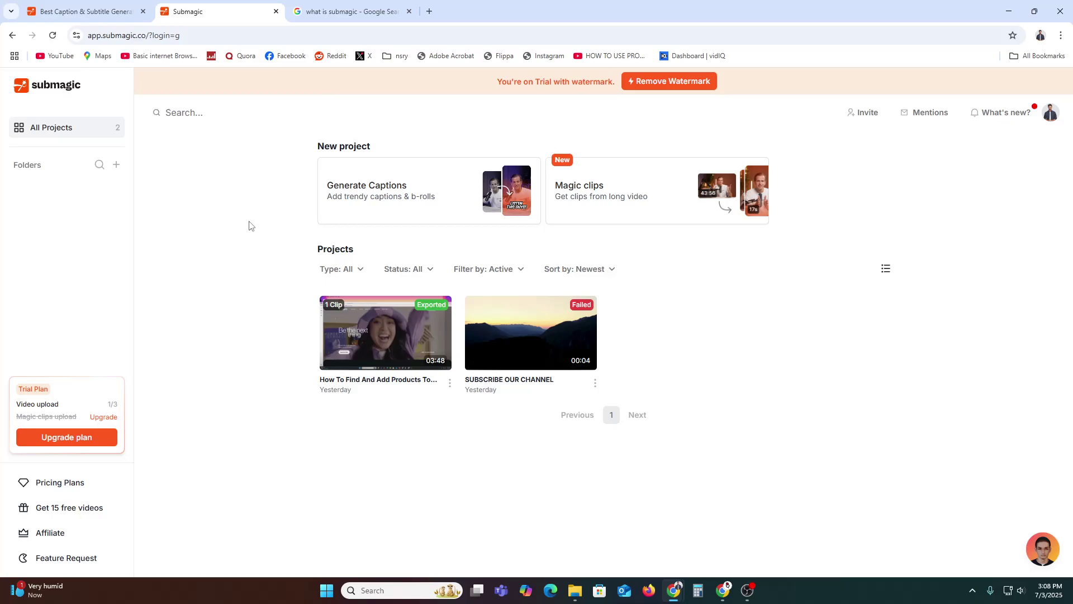
Step: Start a Generate Captions project and upload the "Wix Vs GoHighLevel" video from the SHORT folder inside 02-07-25
click(408, 199)
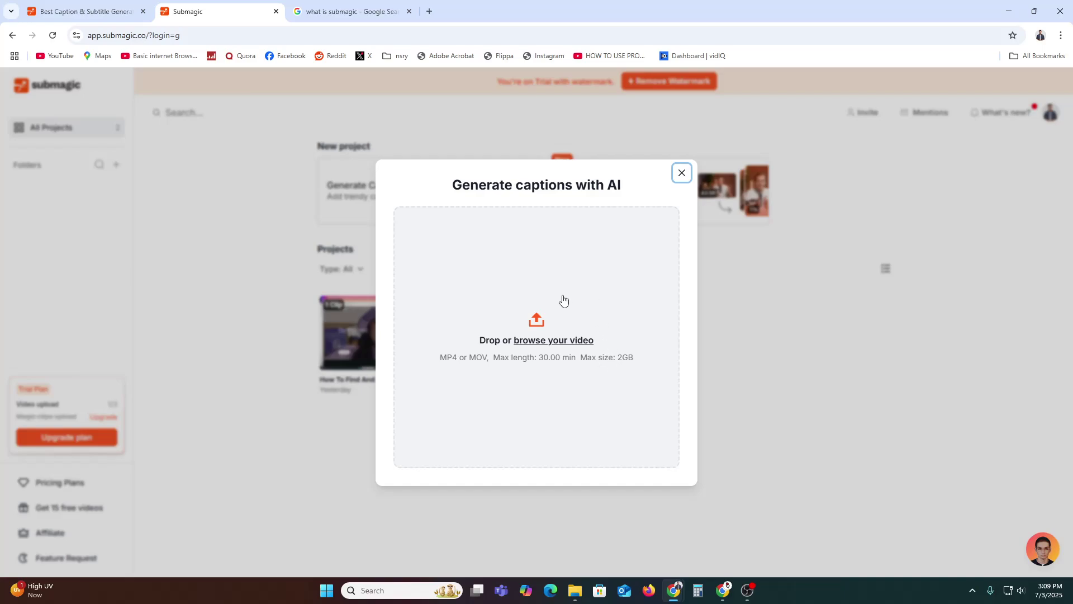
click(483, 313)
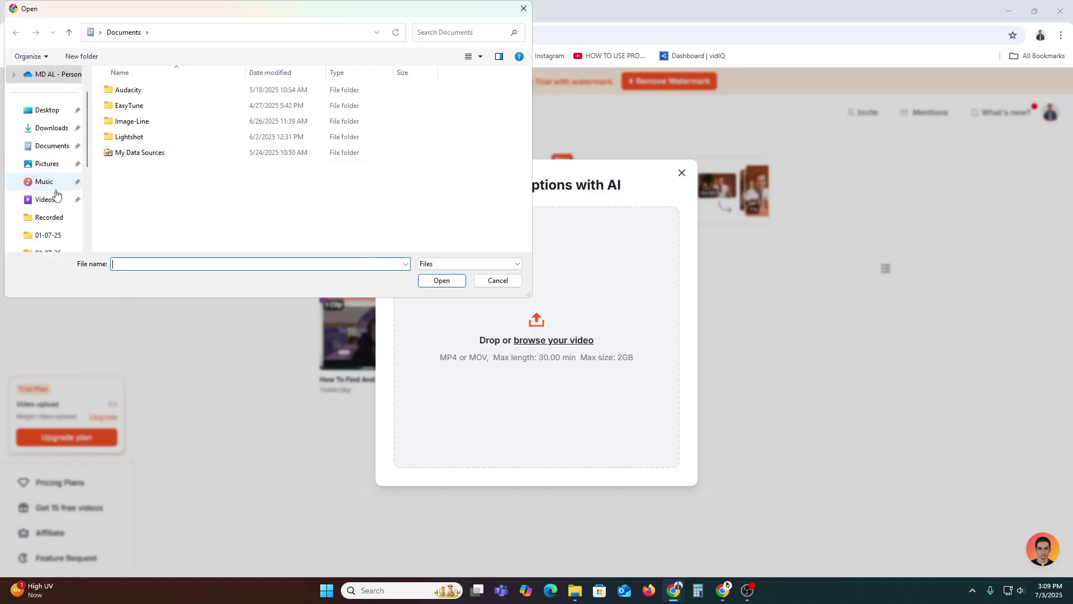
scroll(49, 194, down, 2)
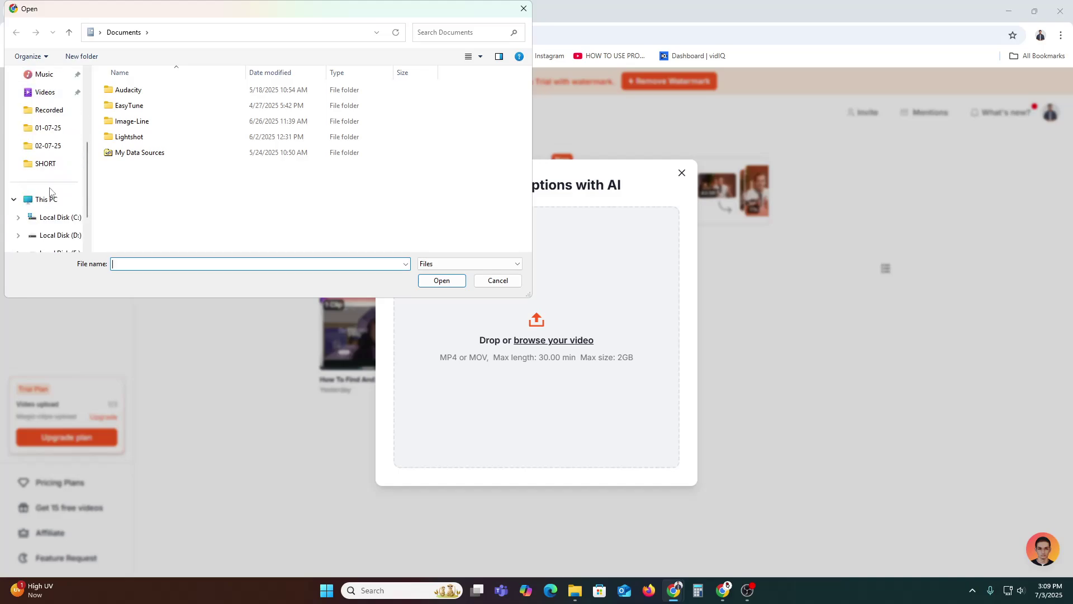
click(47, 151)
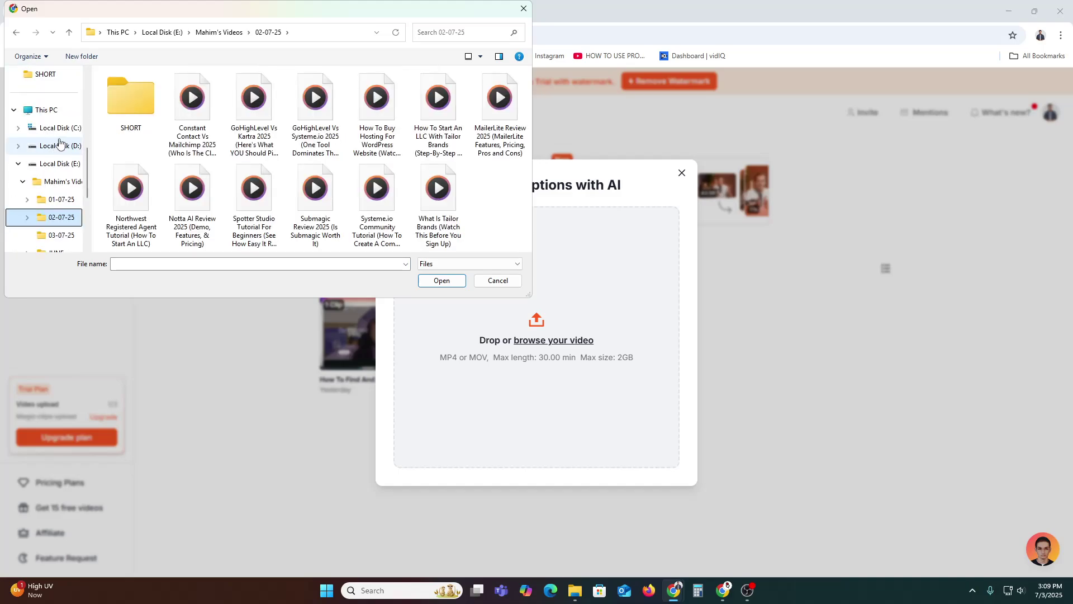
double_click(136, 105)
click(238, 130)
click(377, 130)
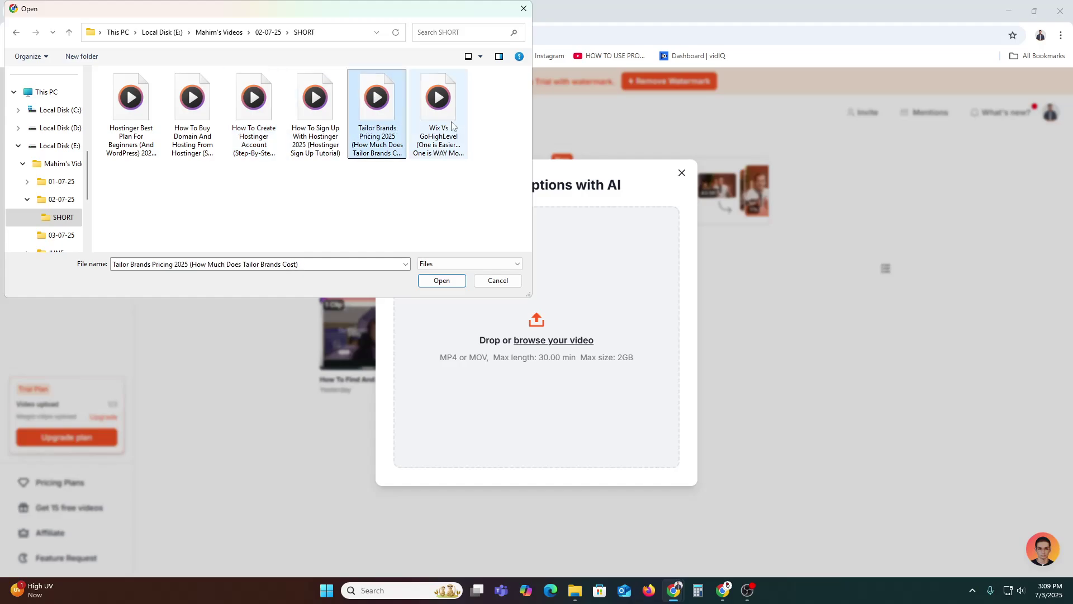
click(447, 127)
double_click(430, 129)
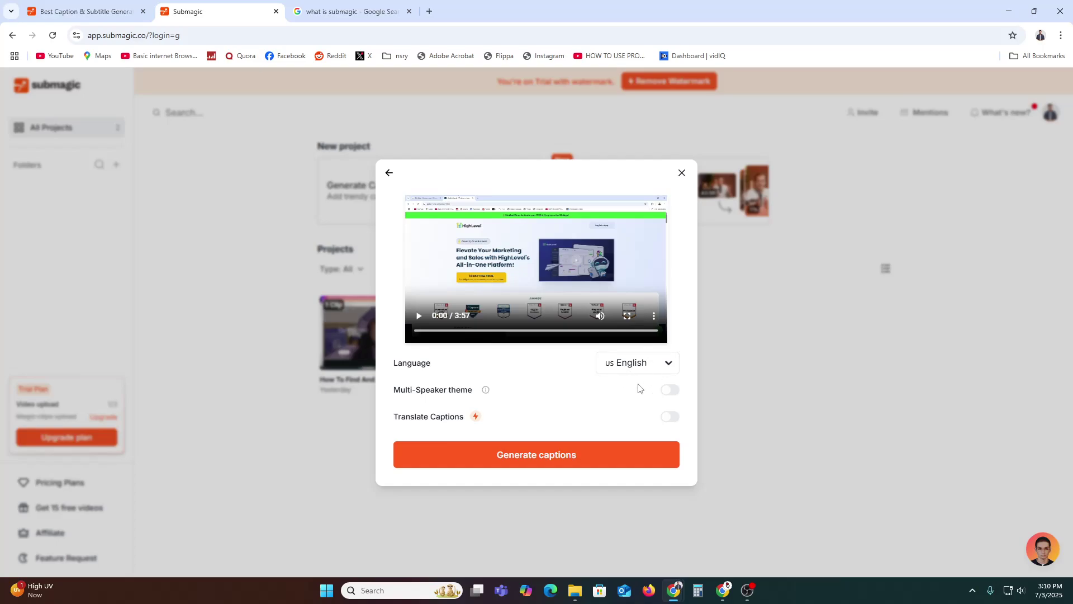
Step: Check the Multi-Speaker theme and Translate Captions options and generate English captions for the uploaded video
mouse_move(416, 395)
mouse_move(478, 418)
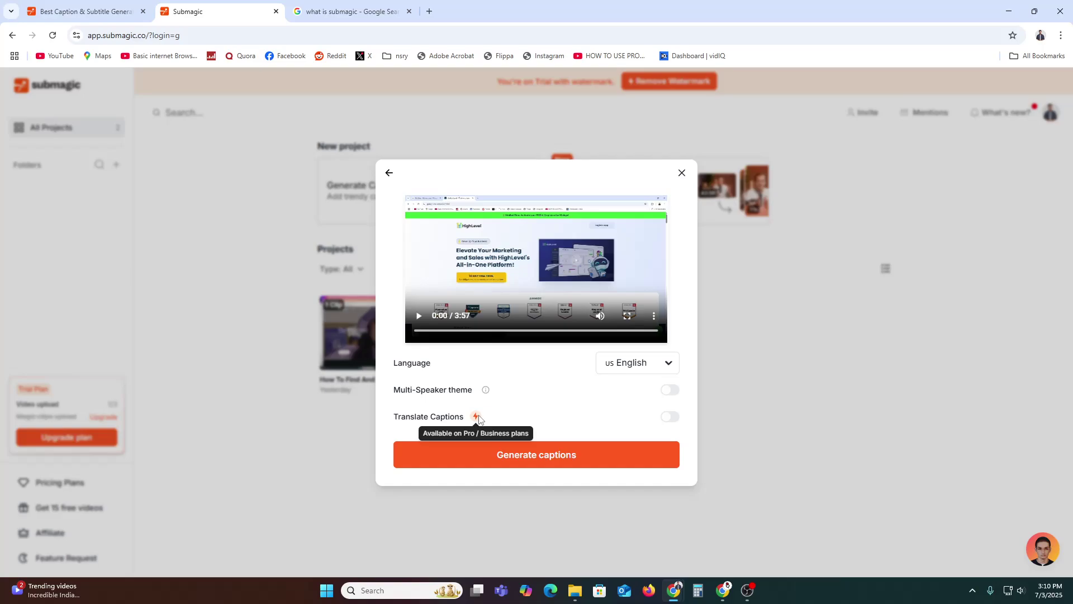
click(543, 463)
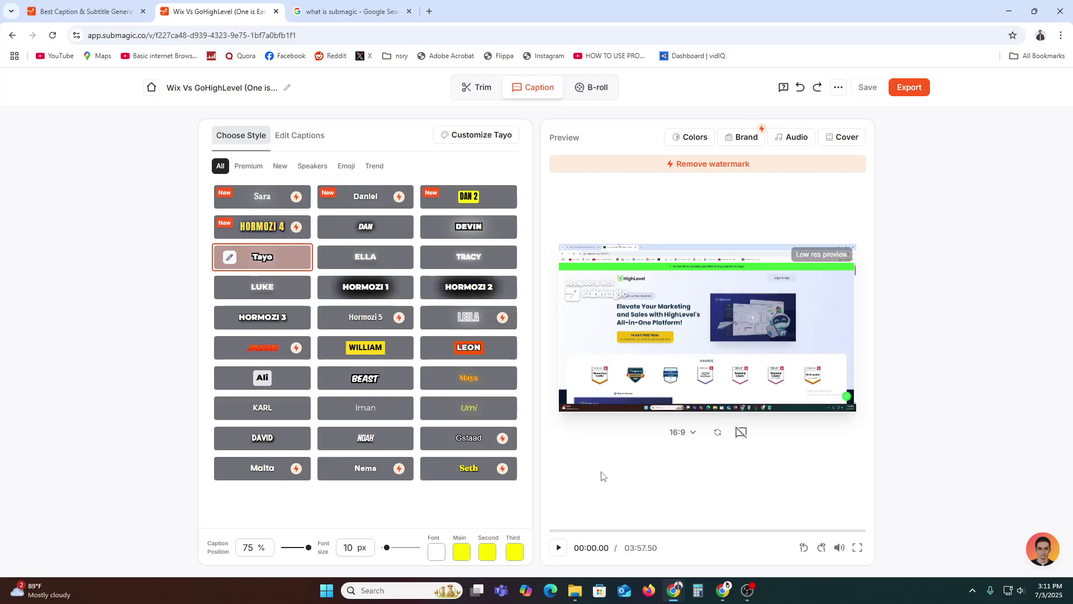
Step: Review the transcribed caption lines, and open the Tayo style's customization settings to examine its font and caption options
click(280, 141)
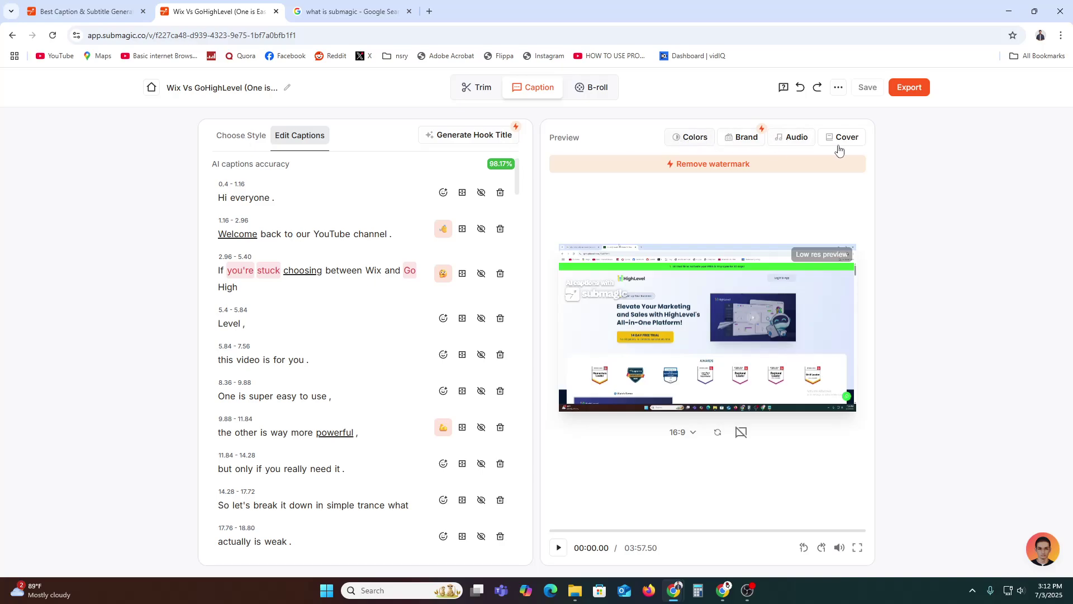
click(229, 133)
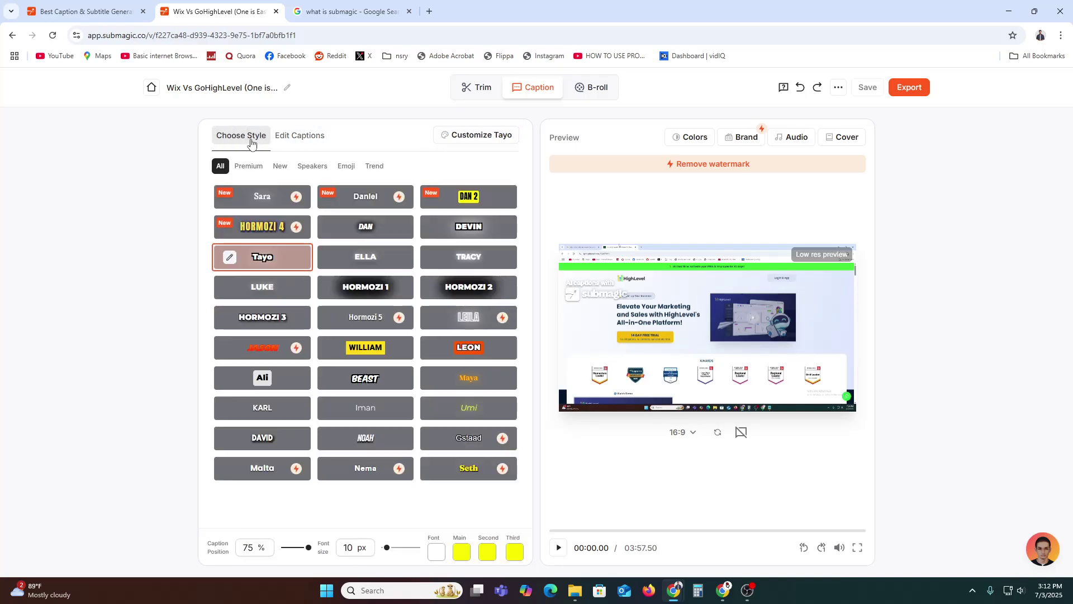
click(229, 260)
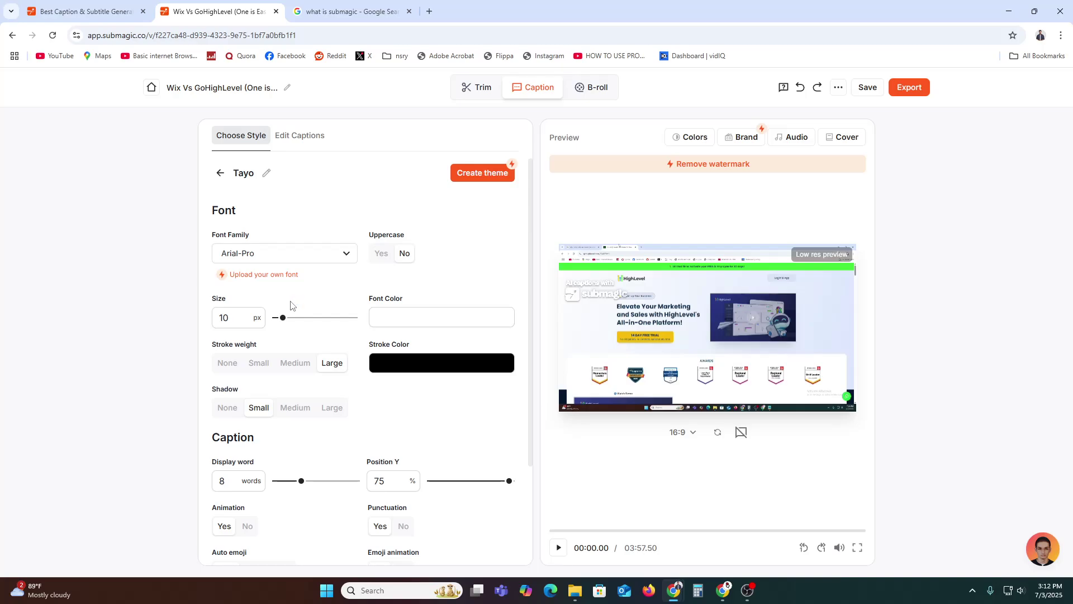
scroll(298, 342, down, 3)
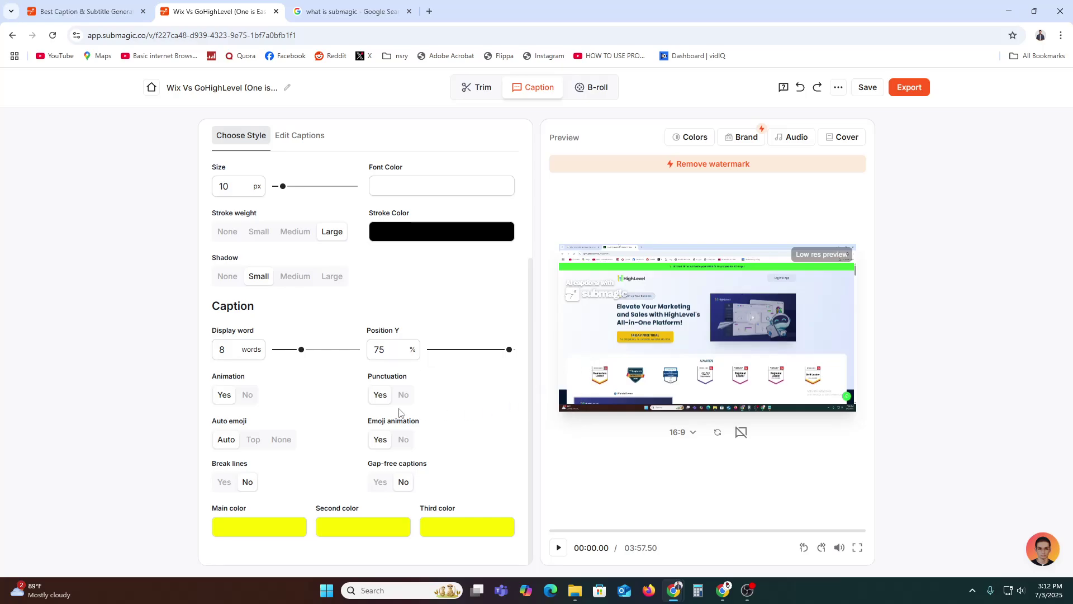
scroll(400, 413, up, 3)
Step: Play the preview until a caption shows, and set the Tayo style's font size to 25 px
click(558, 548)
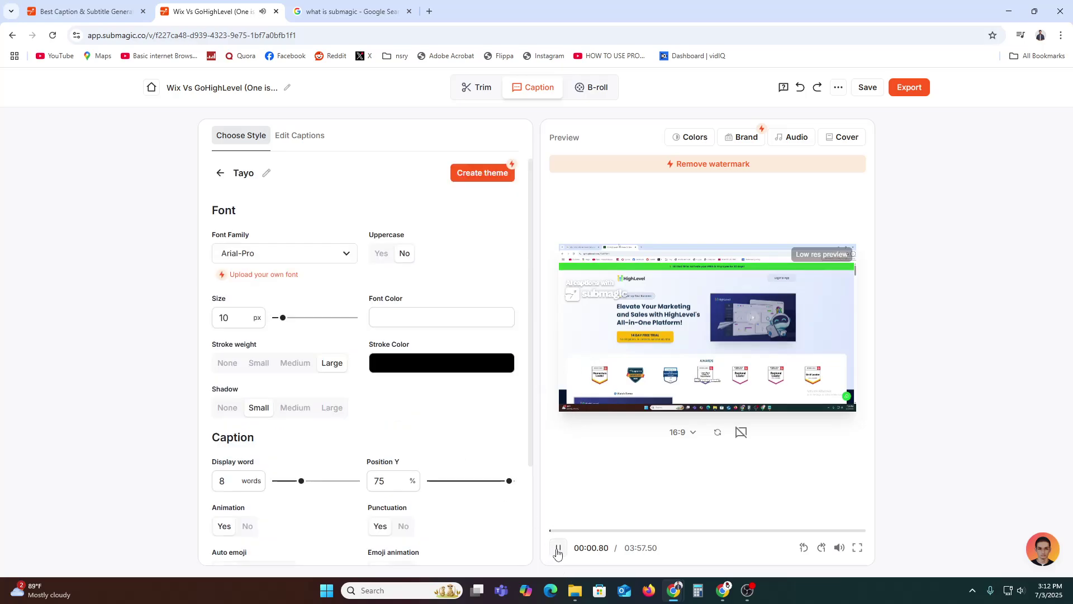
click(557, 550)
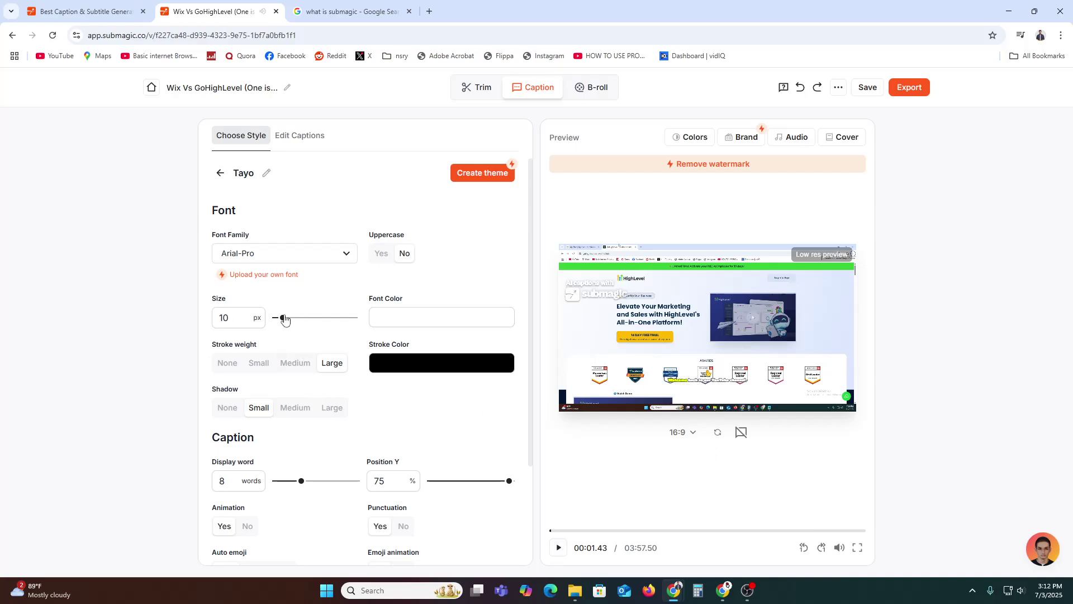
drag(283, 317, 300, 320)
double_click(218, 317)
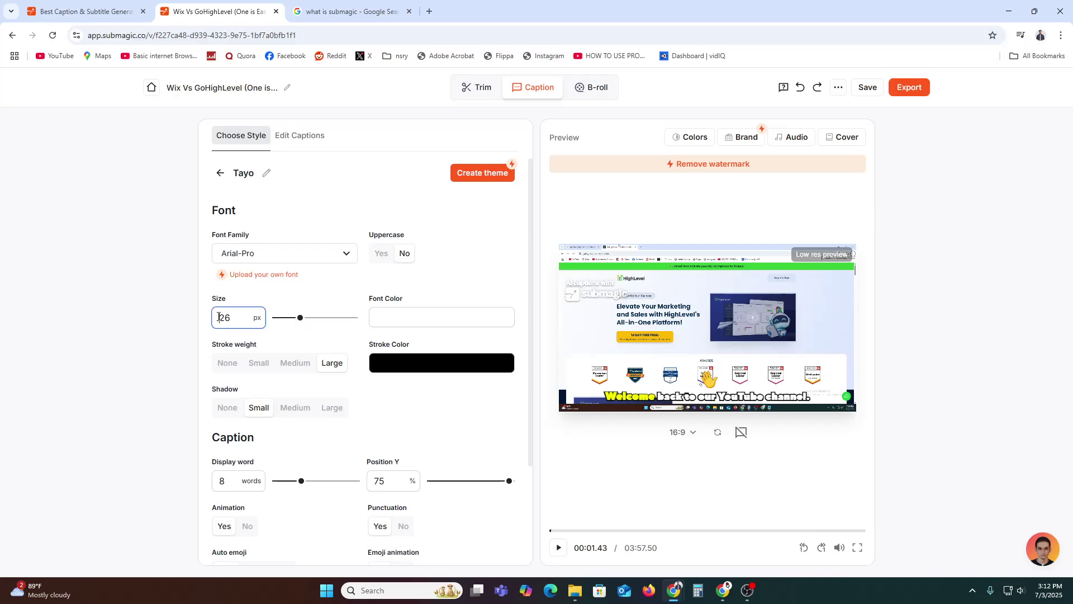
text(25)
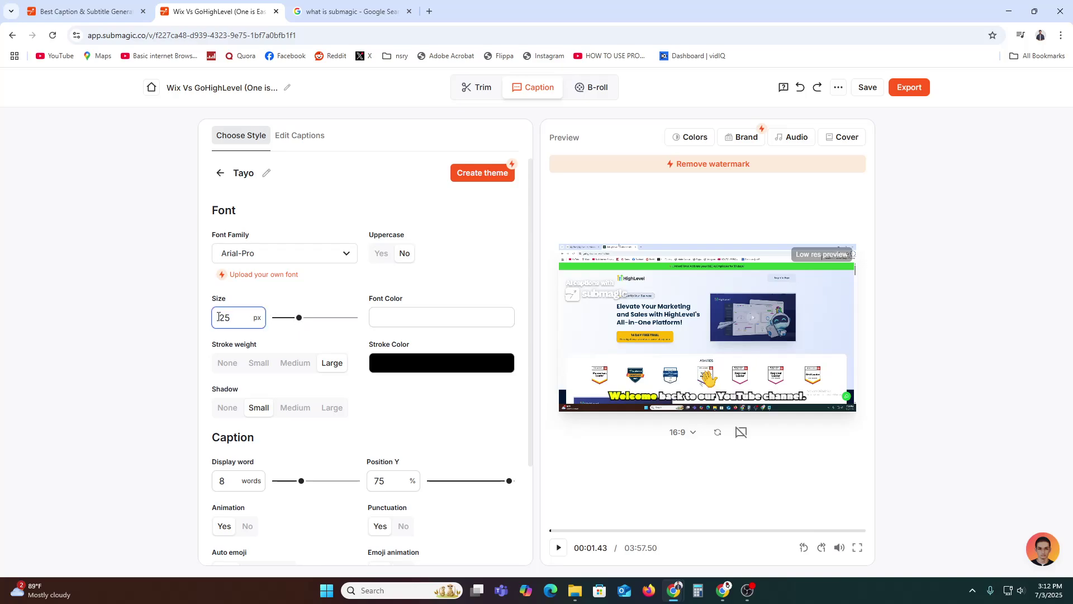
Step: Try the Medium and None shadow options on the captions and return the shadow to Small
click(292, 412)
click(265, 414)
click(229, 413)
click(264, 414)
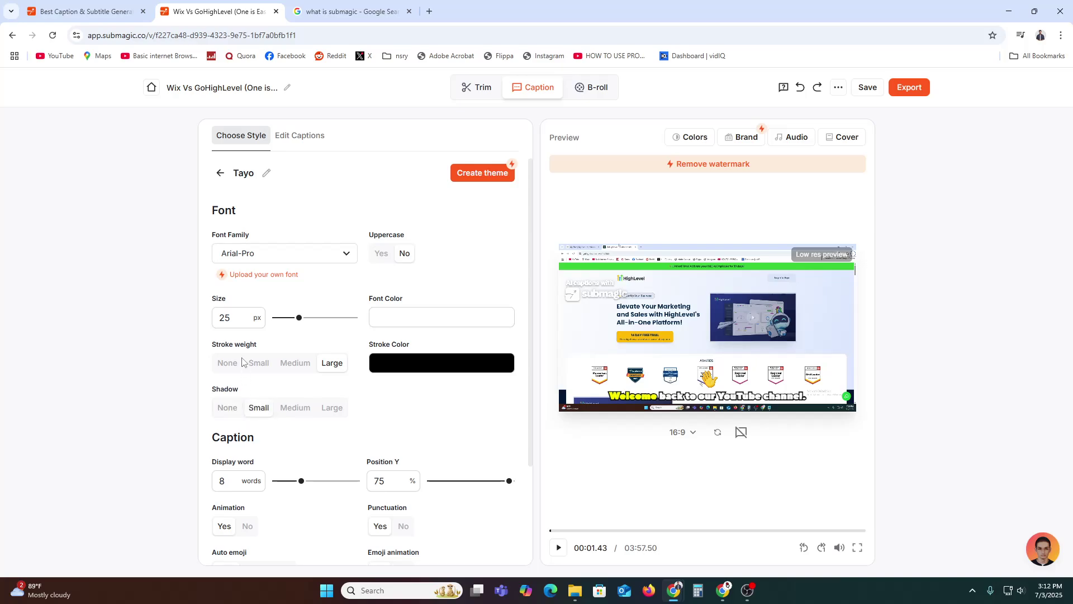
Step: Set the caption stroke weight to Medium, keep 8 display words, and switch the animation off and back on
click(294, 365)
scroll(294, 369, down, 1)
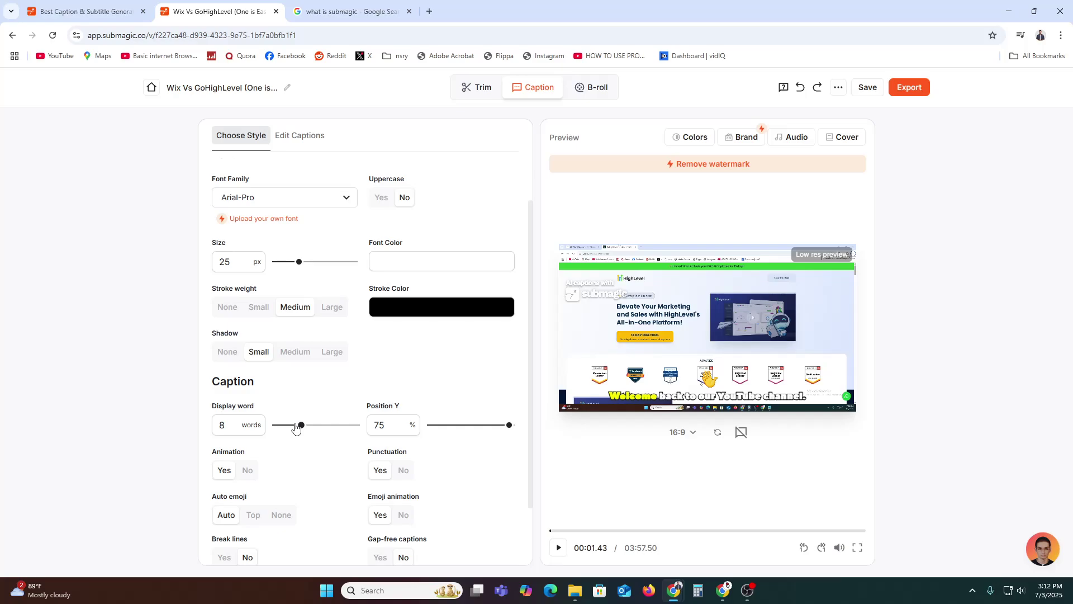
mouse_move(295, 428)
mouse_down()
mouse_move(286, 428)
mouse_move(301, 427)
mouse_up()
click(249, 471)
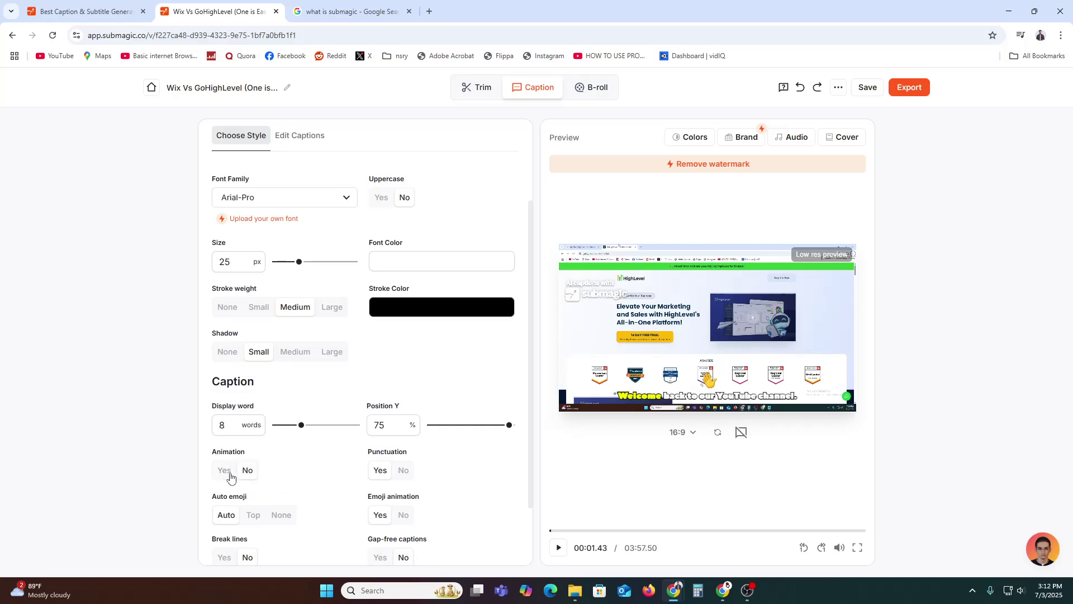
click(222, 472)
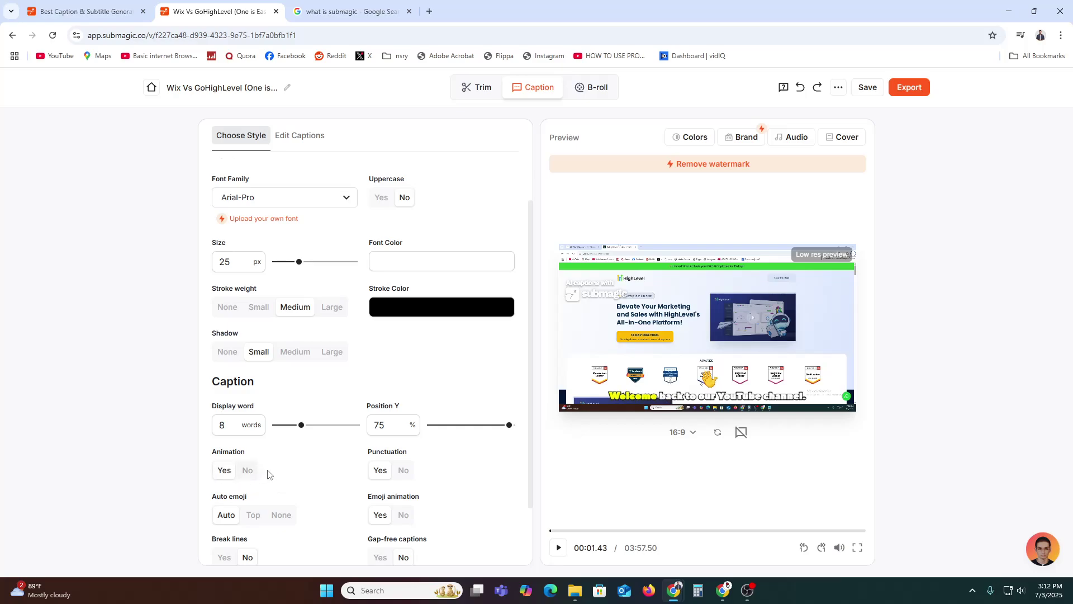
Step: Set the captions' auto emoji to None and enable break lines
scroll(267, 474, down, 2)
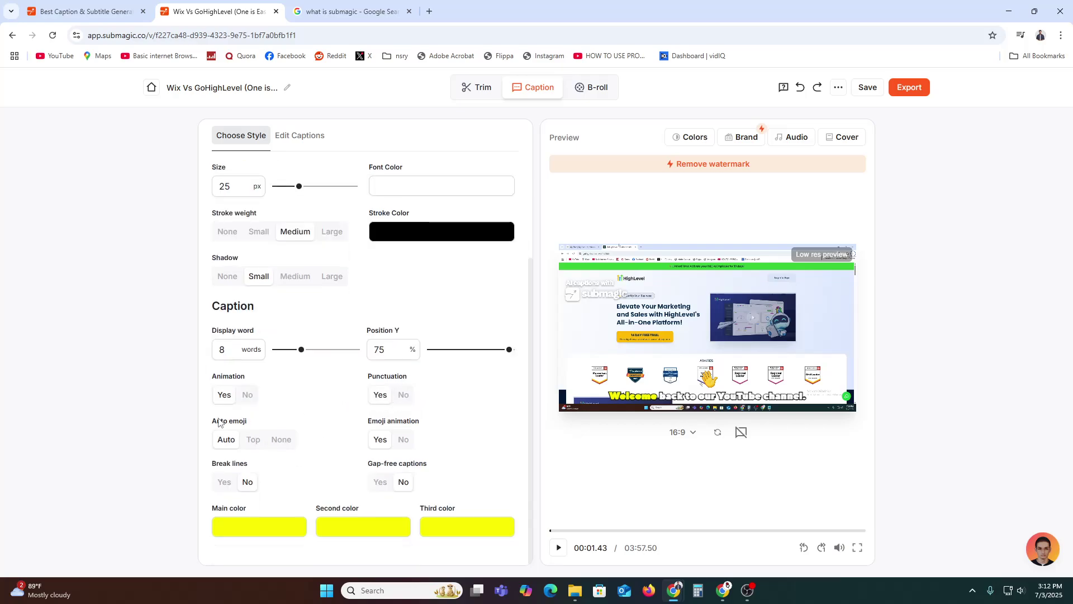
click(282, 440)
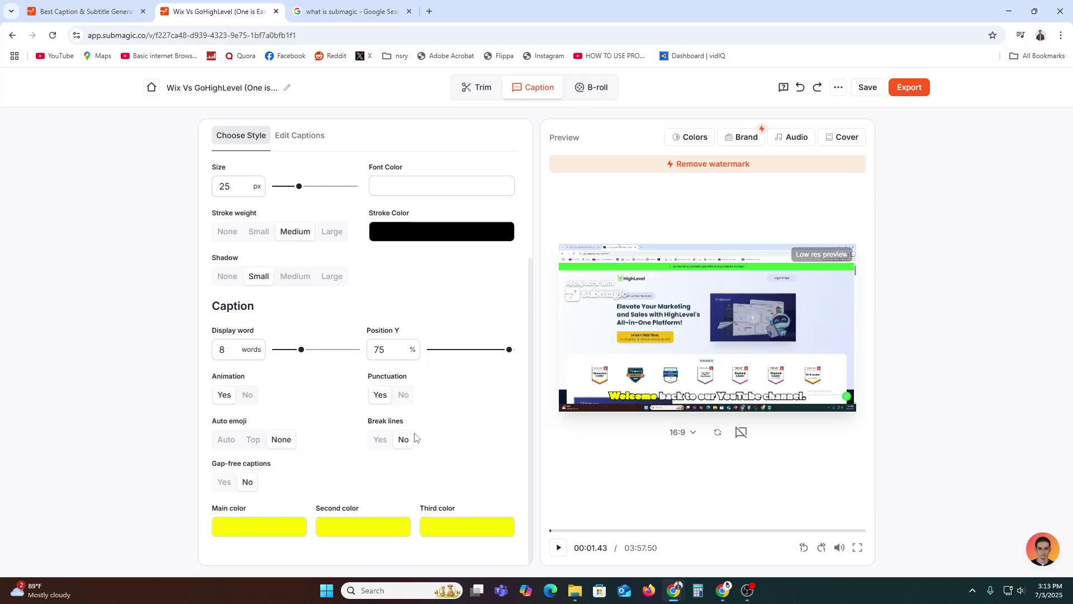
click(384, 445)
Step: Try the Poppins and Raleway fonts on the captions and set the font family to Bangers
scroll(406, 507, up, 2)
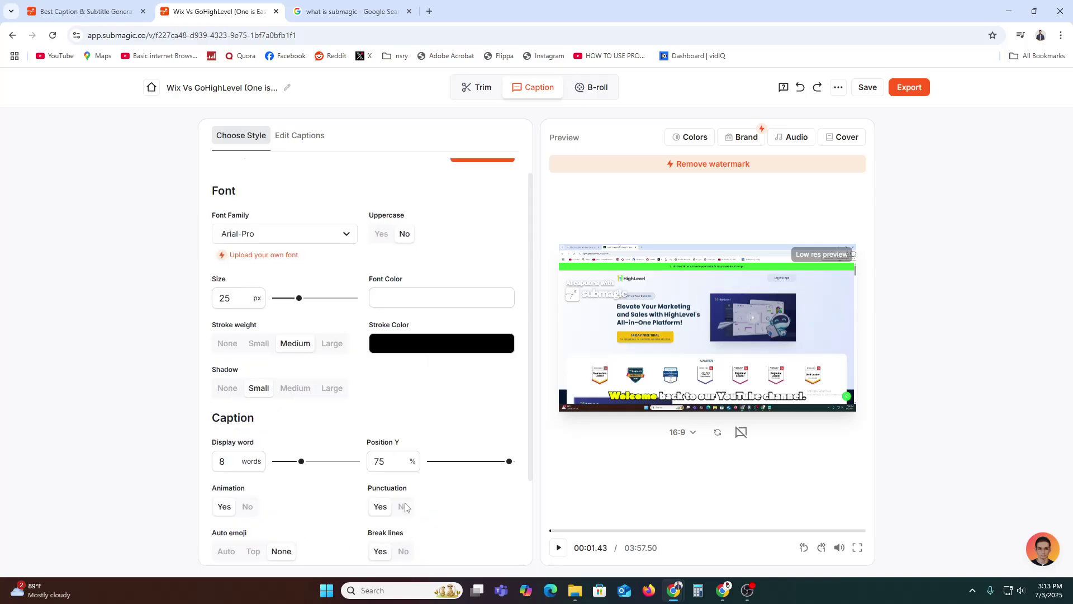
scroll(406, 507, up, 1)
click(271, 257)
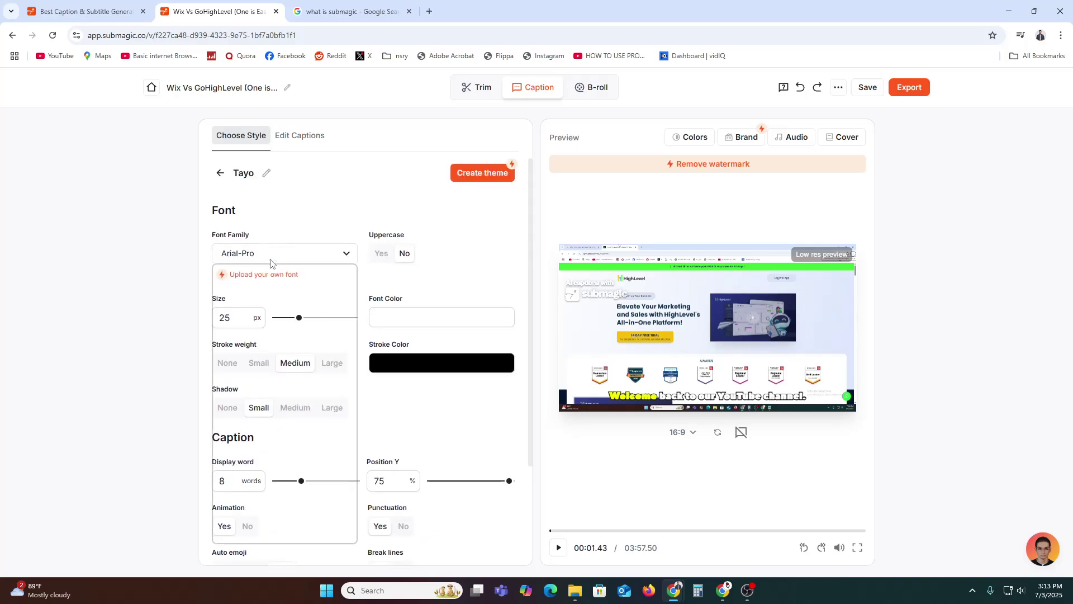
click(268, 284)
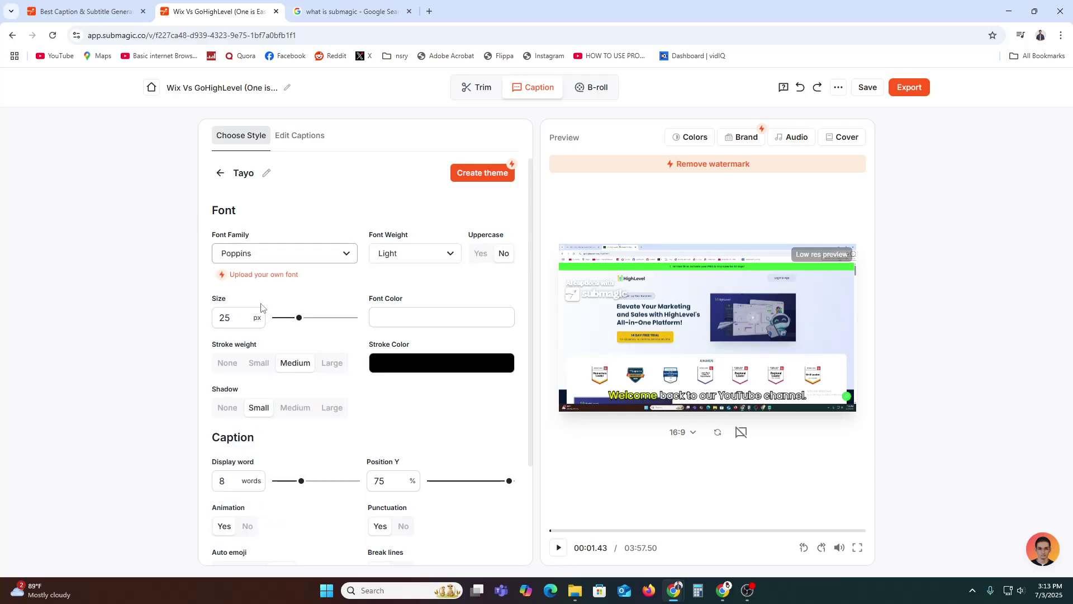
click(285, 253)
click(262, 335)
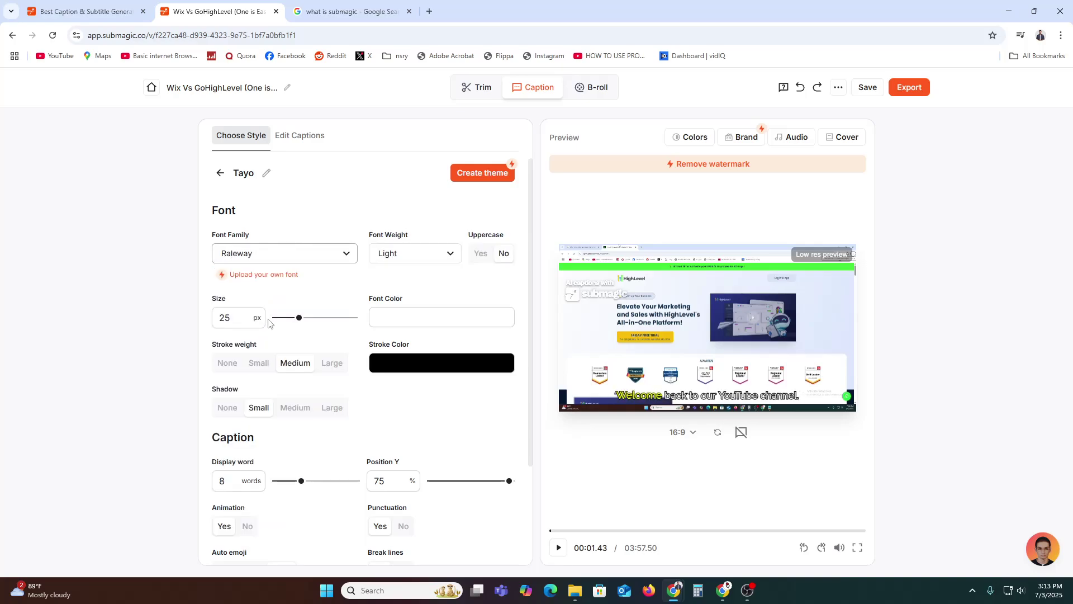
click(307, 257)
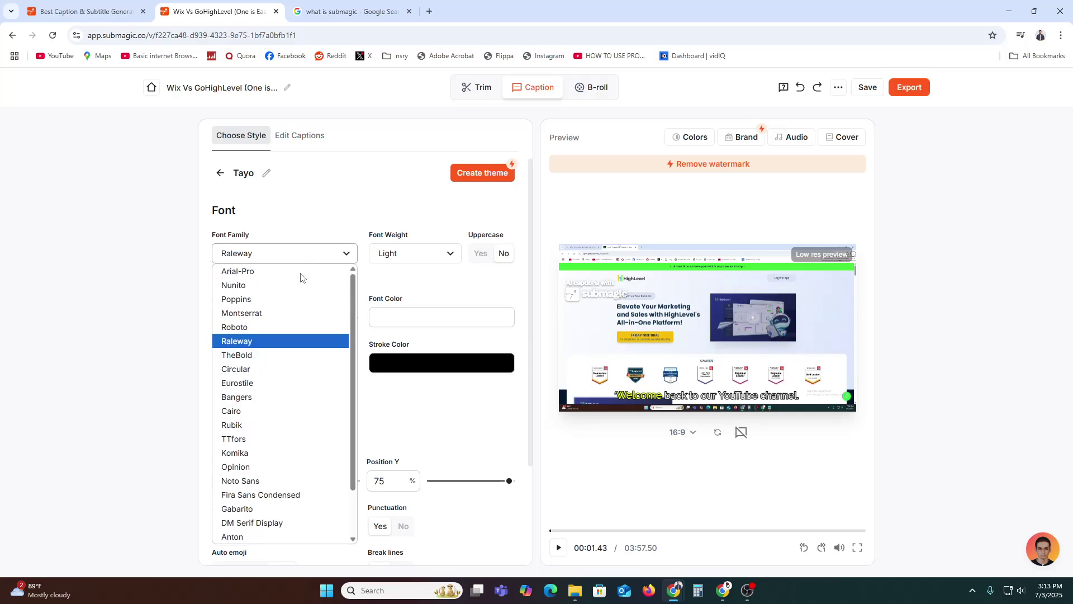
click(272, 397)
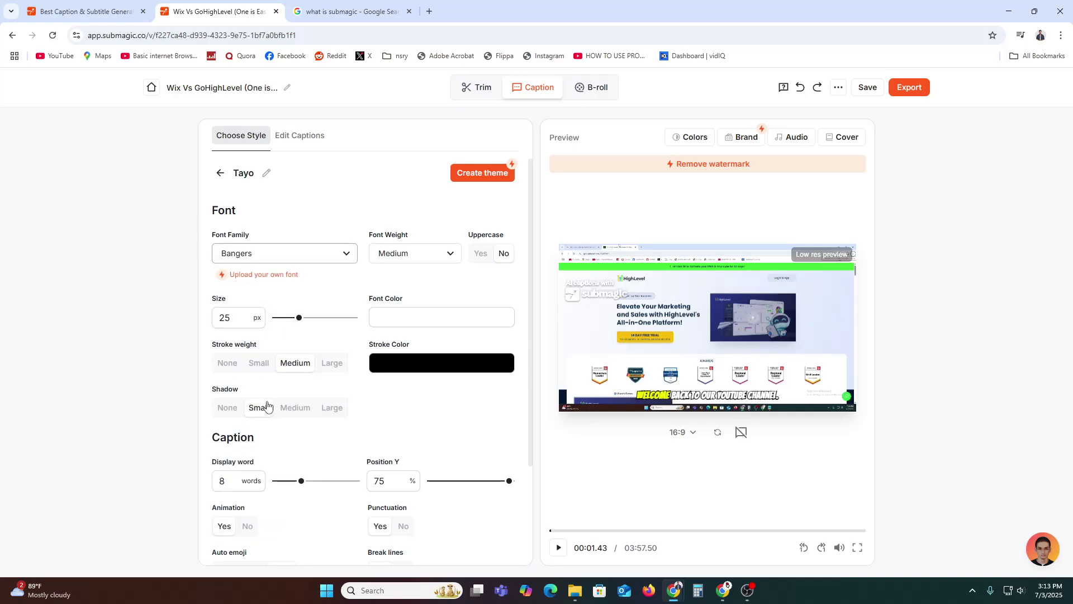
Step: Check the available Bangers font weights, keep uppercase off, and pick pure white as the caption font color
click(433, 256)
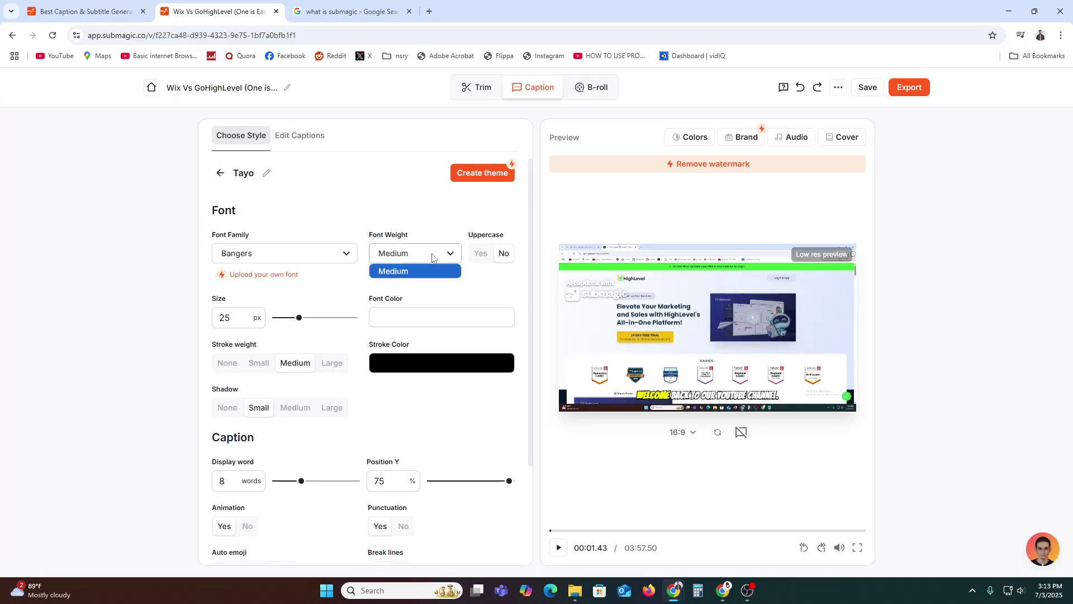
click(432, 256)
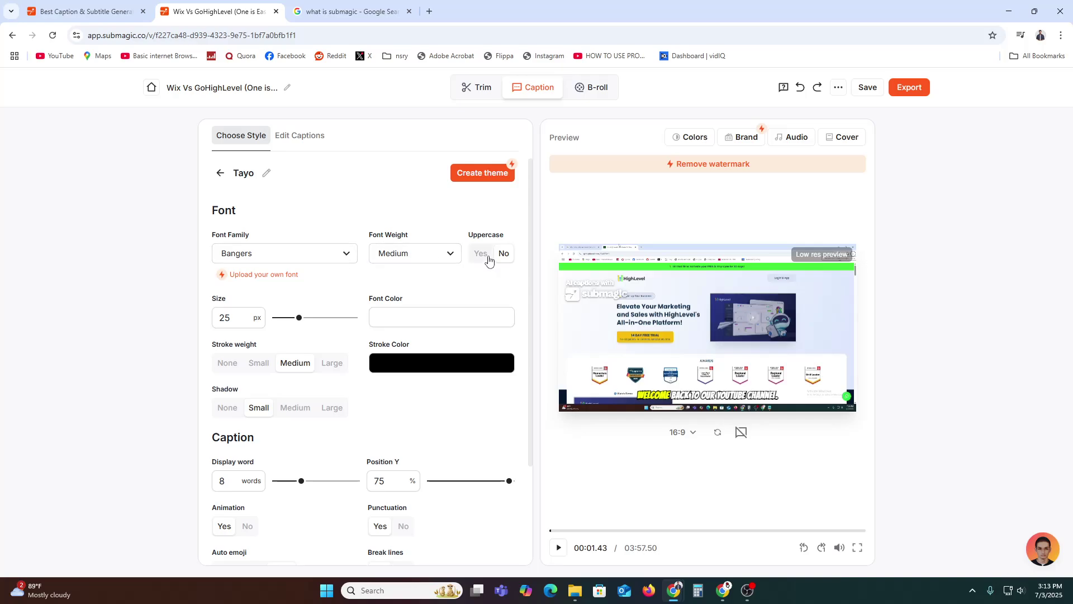
click(502, 258)
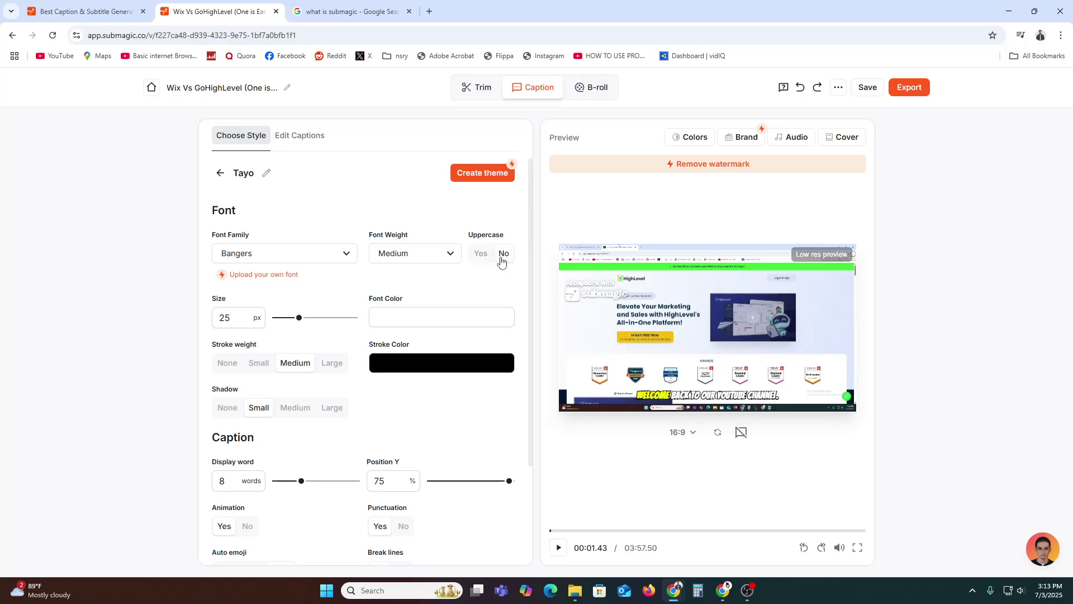
click(413, 322)
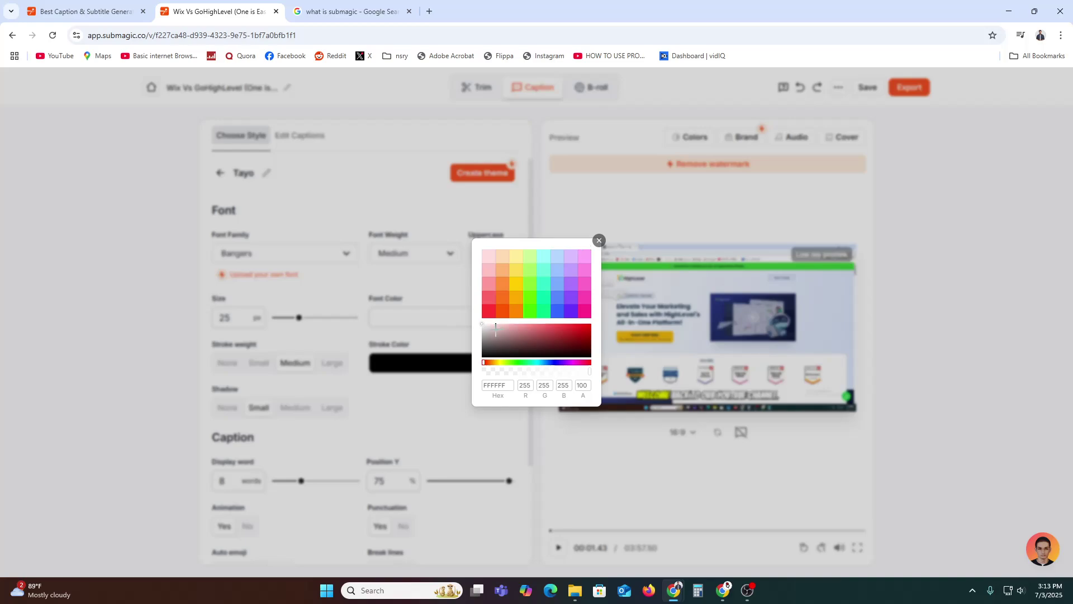
drag(495, 330, 462, 307)
click(599, 241)
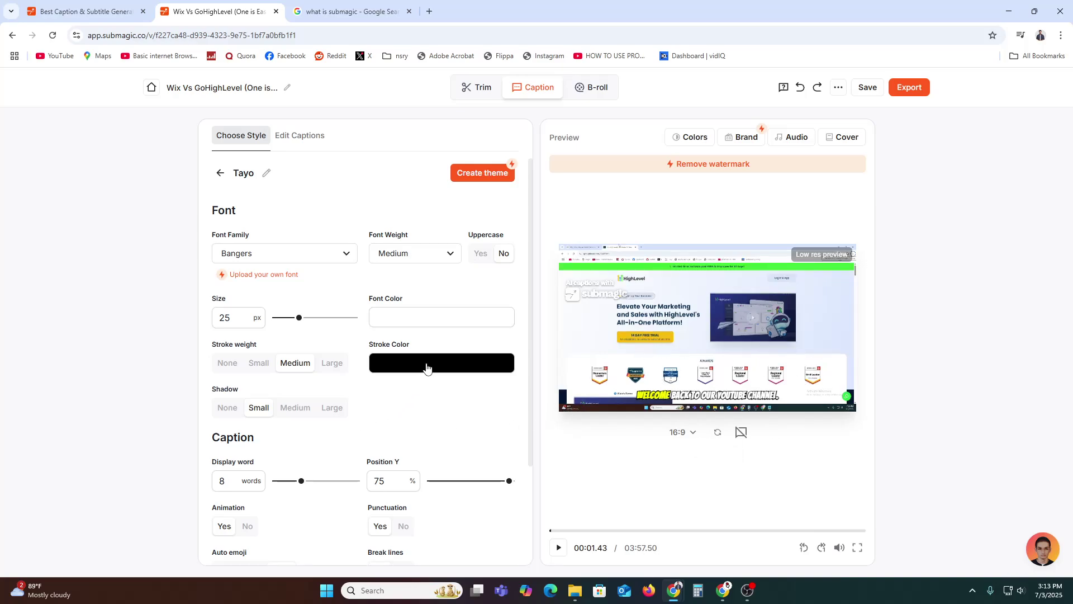
Step: Try the Small stroke weight on the captions, return it to Medium, and look over the remaining style settings
click(260, 367)
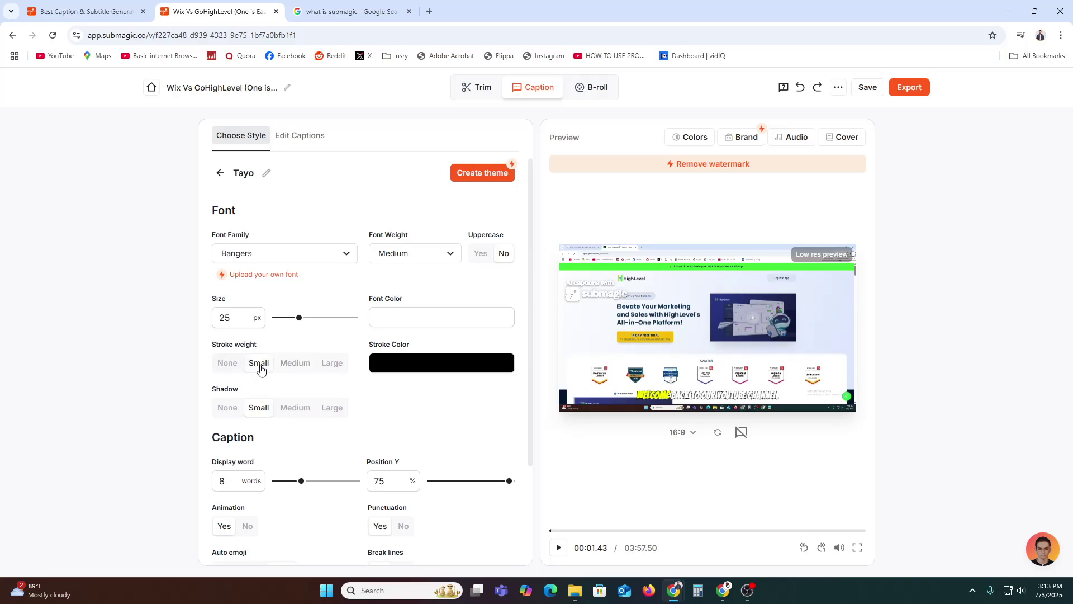
click(260, 368)
click(282, 369)
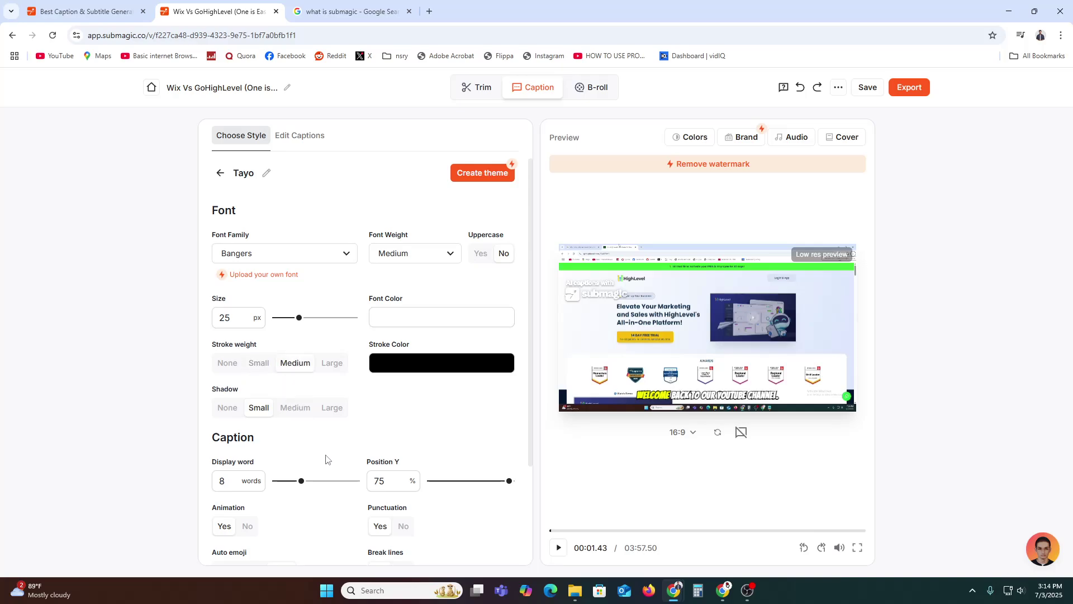
scroll(306, 496, down, 2)
scroll(295, 470, up, 2)
scroll(444, 473, up, 1)
Step: Open the caption text editor and play the preview to check the styled captions against the transcribed lines
click(297, 140)
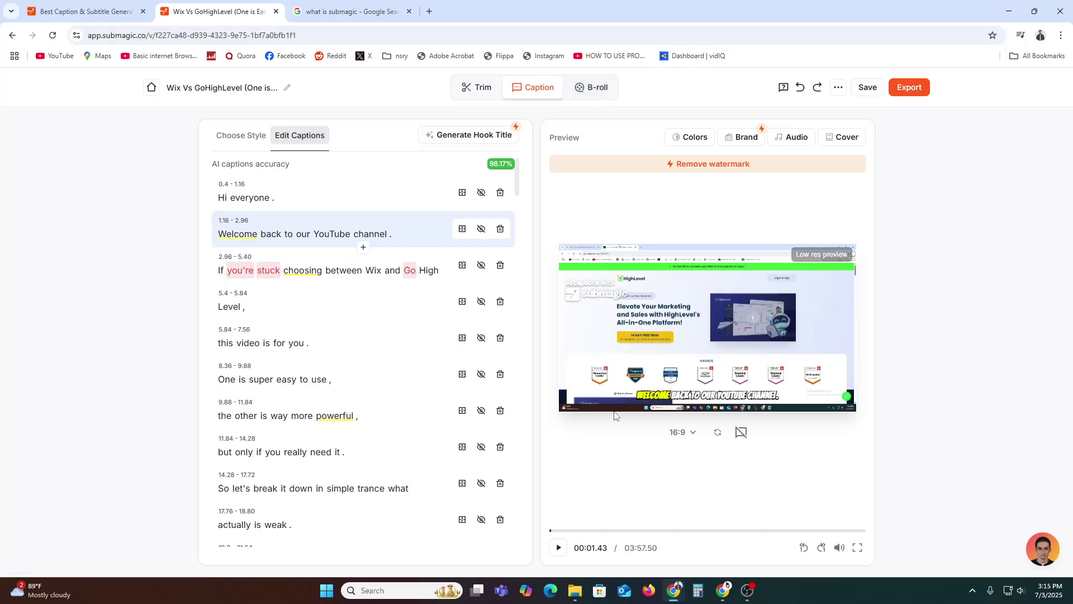
click(557, 550)
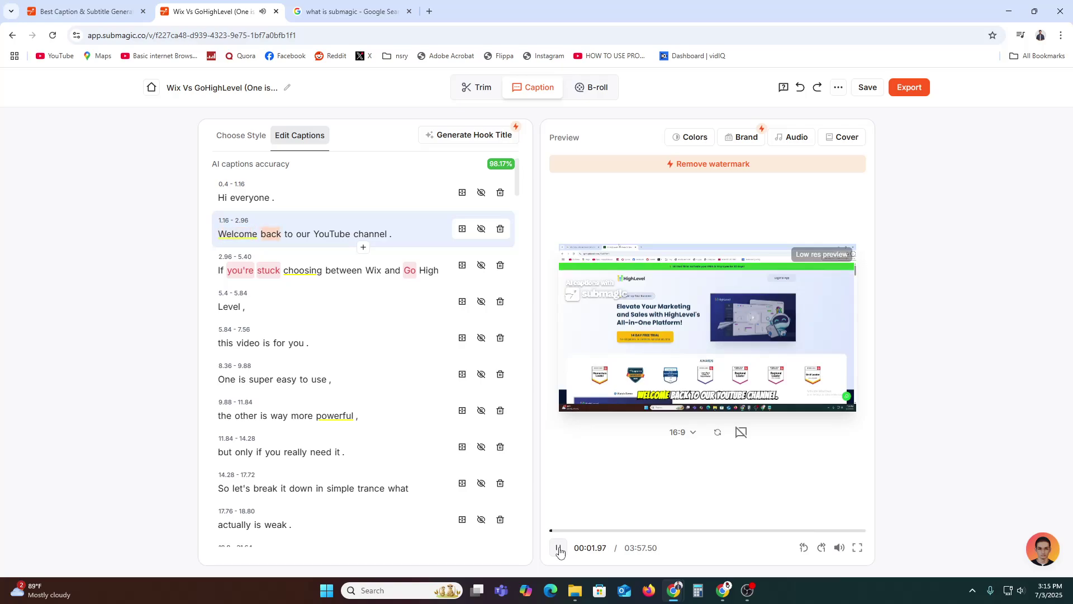
click(559, 549)
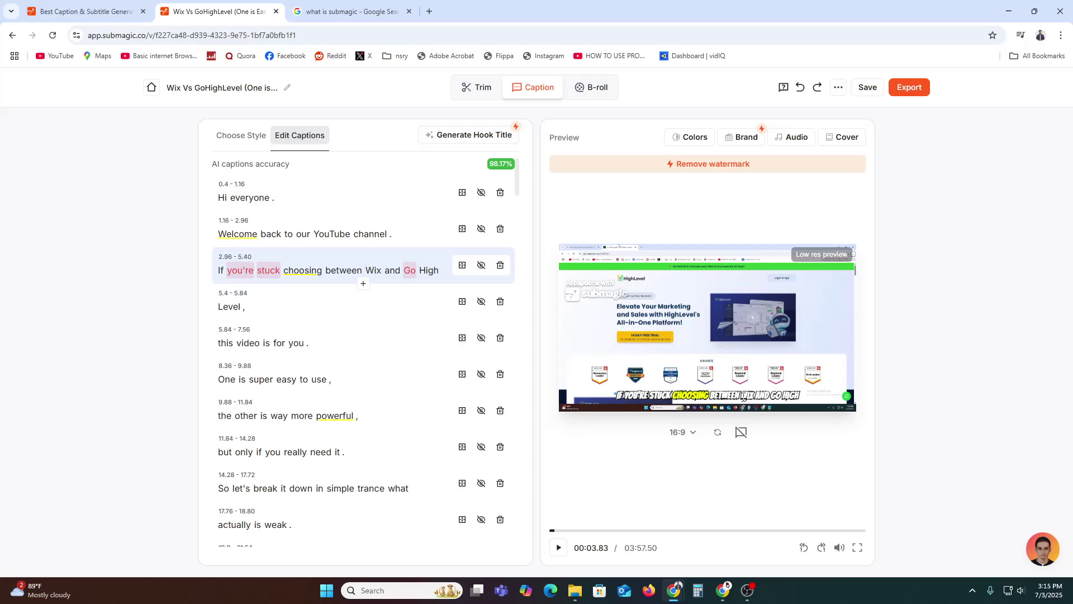
key(space)
Step: Review the export quality options and export the video in Standard (1080p) at 30 FPS with the watermark
click(920, 89)
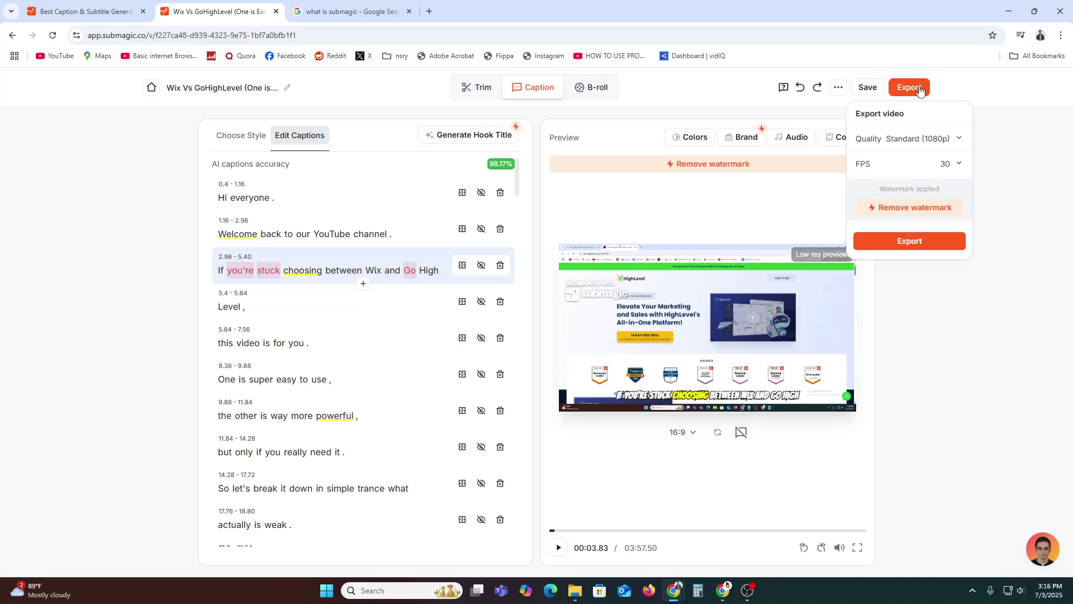
click(919, 140)
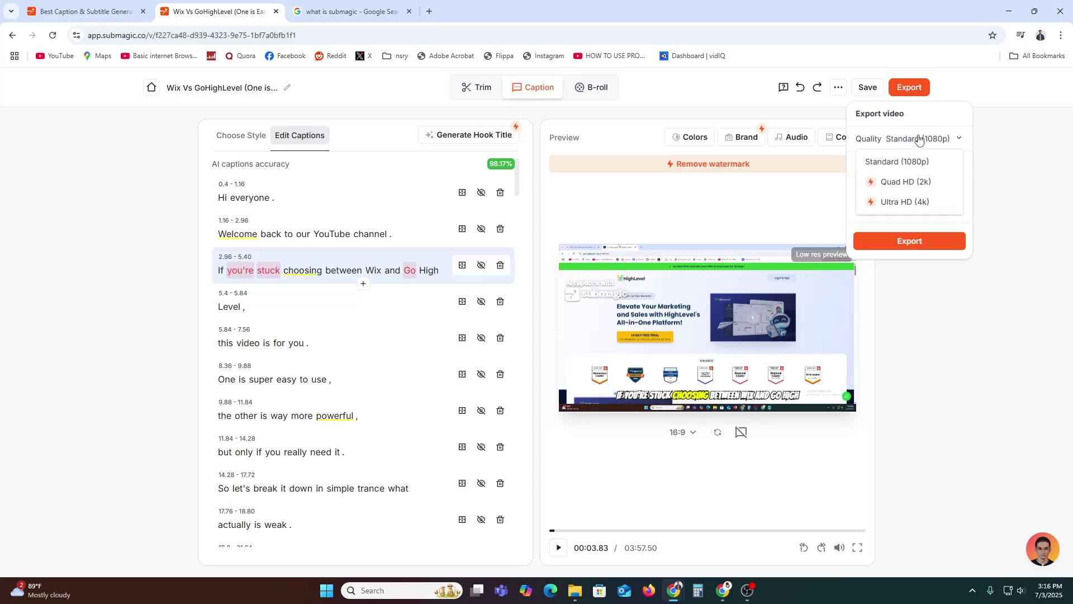
click(920, 140)
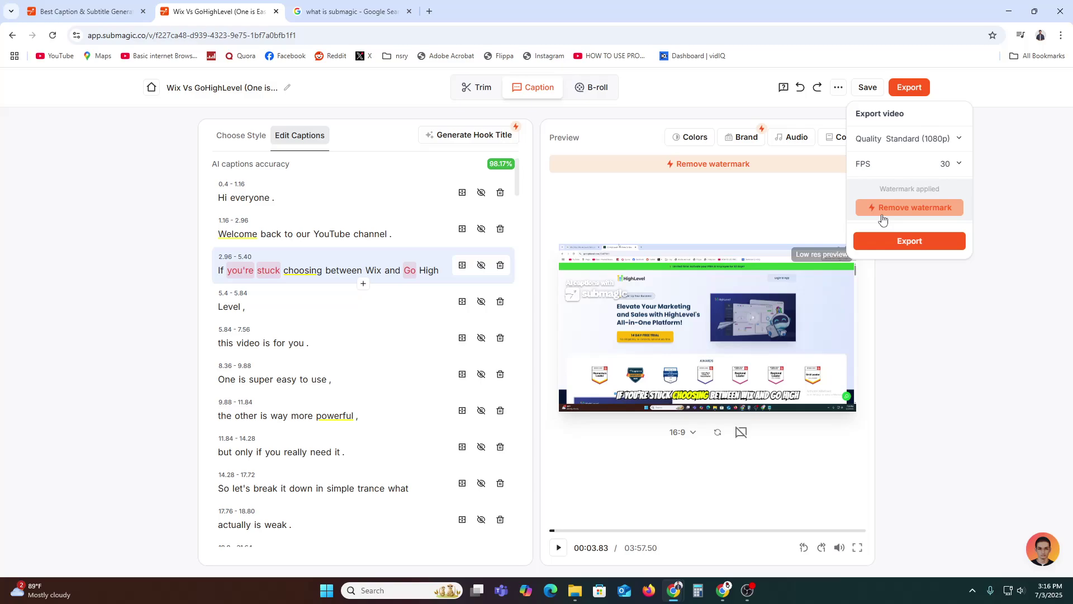
click(922, 247)
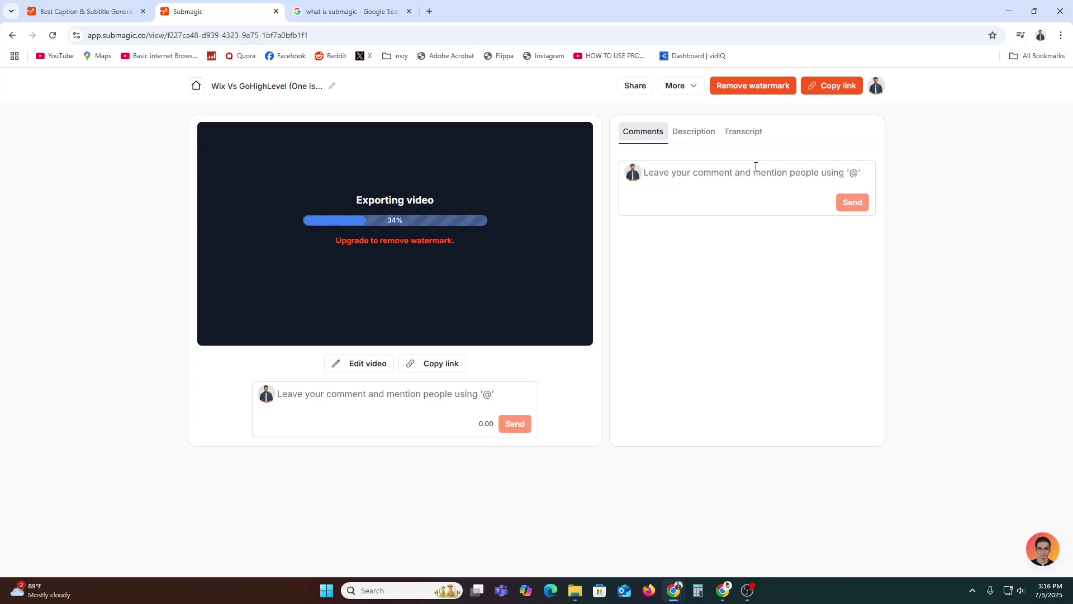
Step: View the exported video's transcript and generated description, and copy the video's share link
click(757, 133)
click(696, 137)
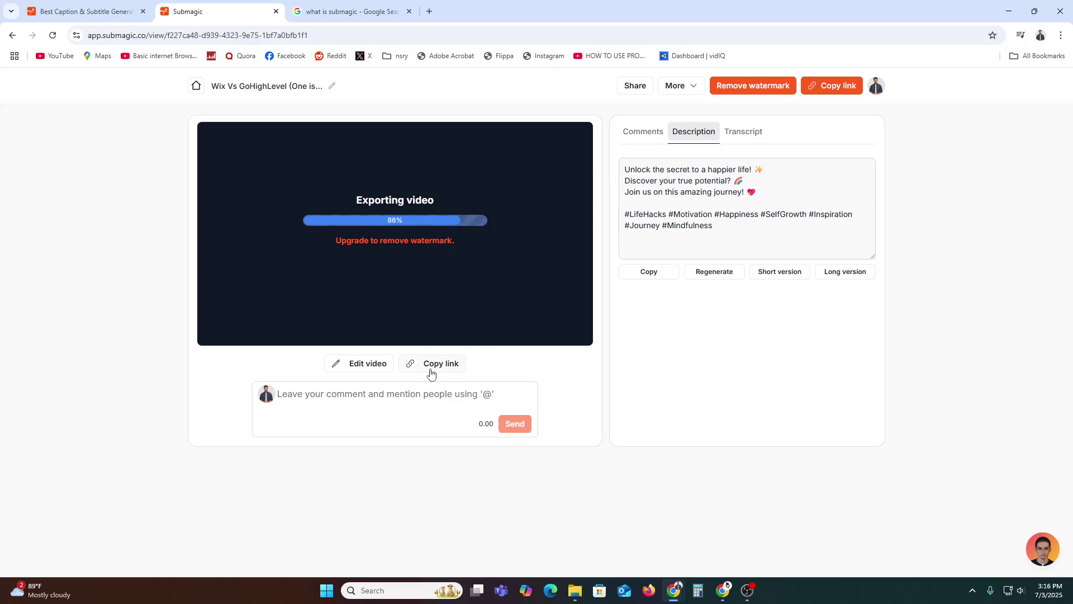
click(456, 367)
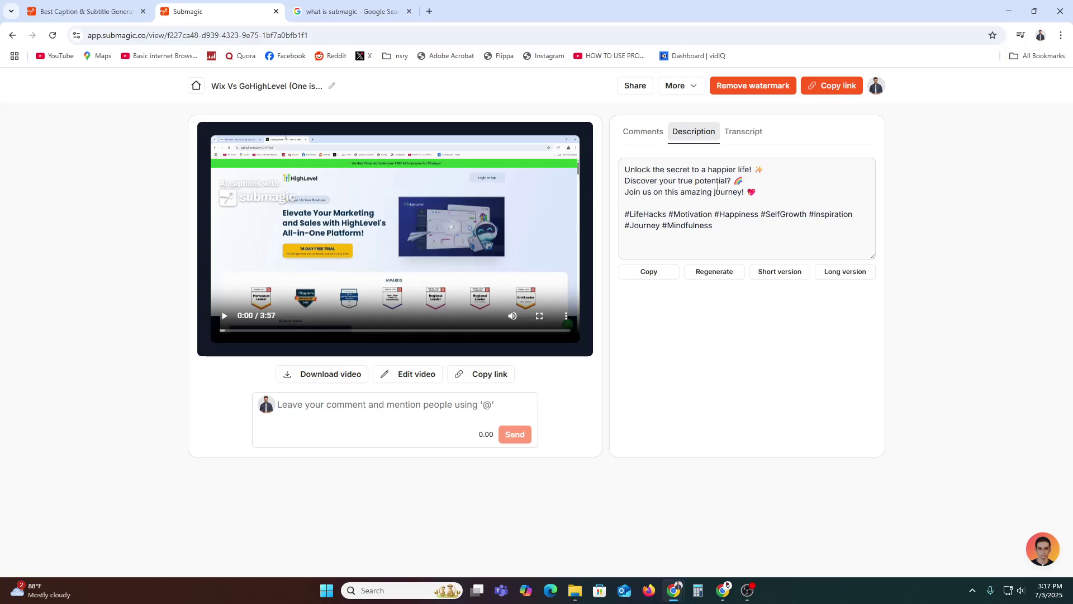
Step: Download the exported video, play the downloaded file to check its captions, and close the media player
click(327, 384)
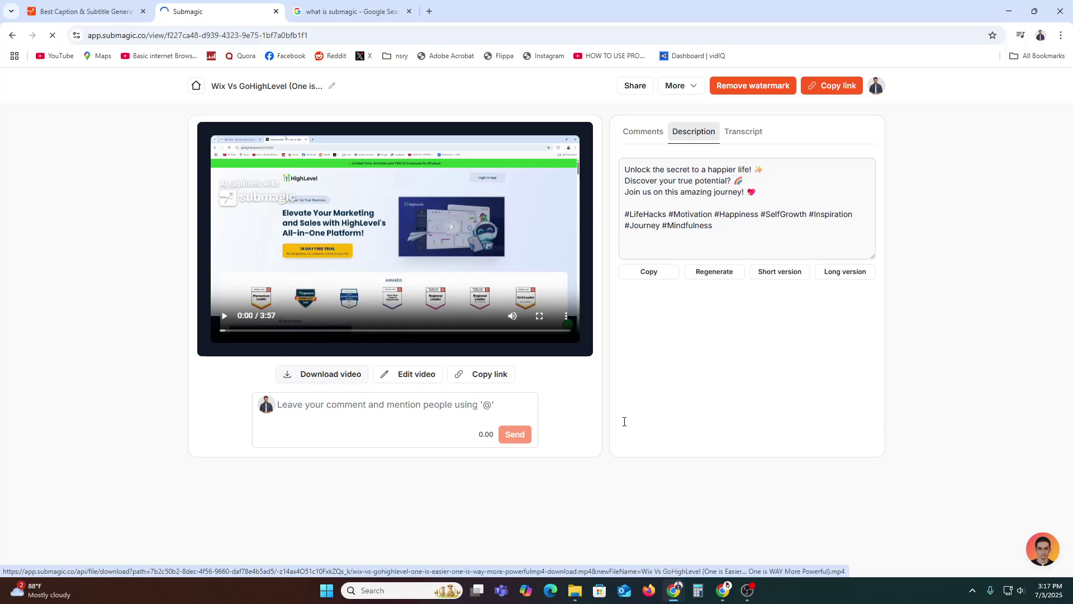
click(1001, 40)
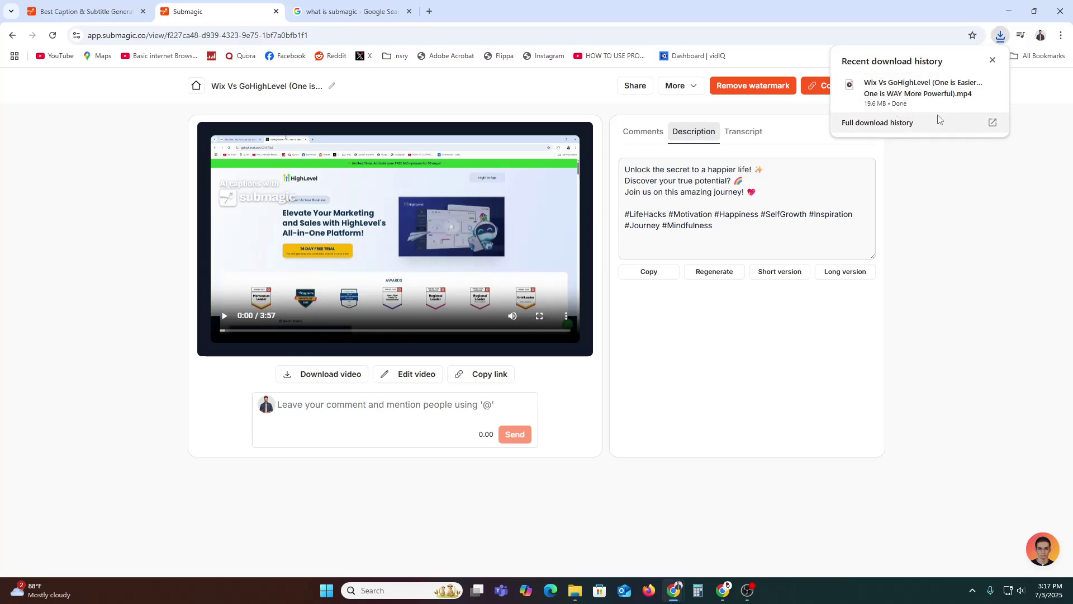
click(923, 94)
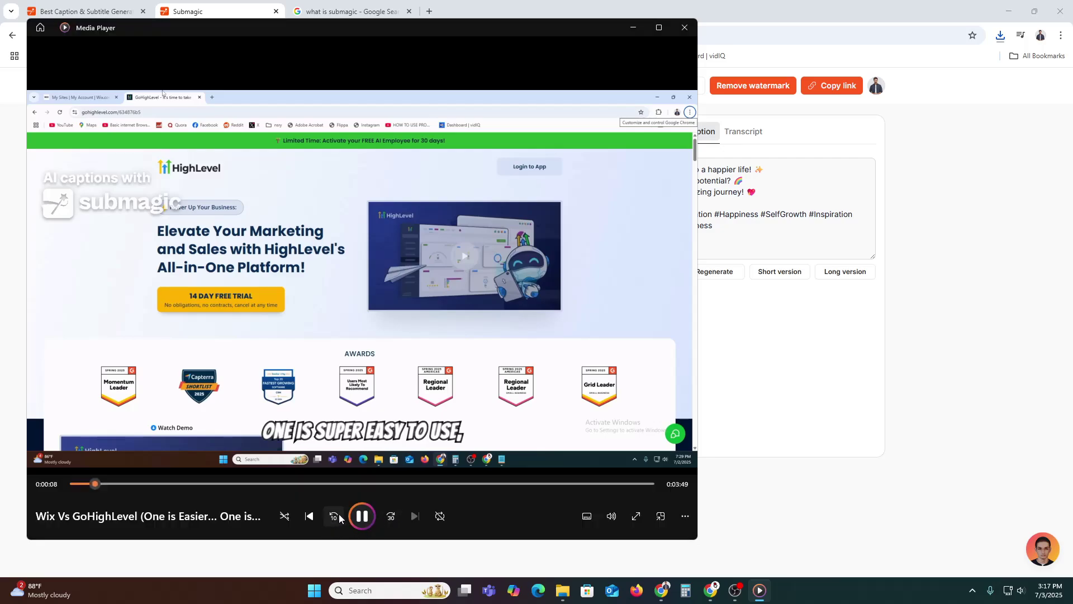
click(684, 27)
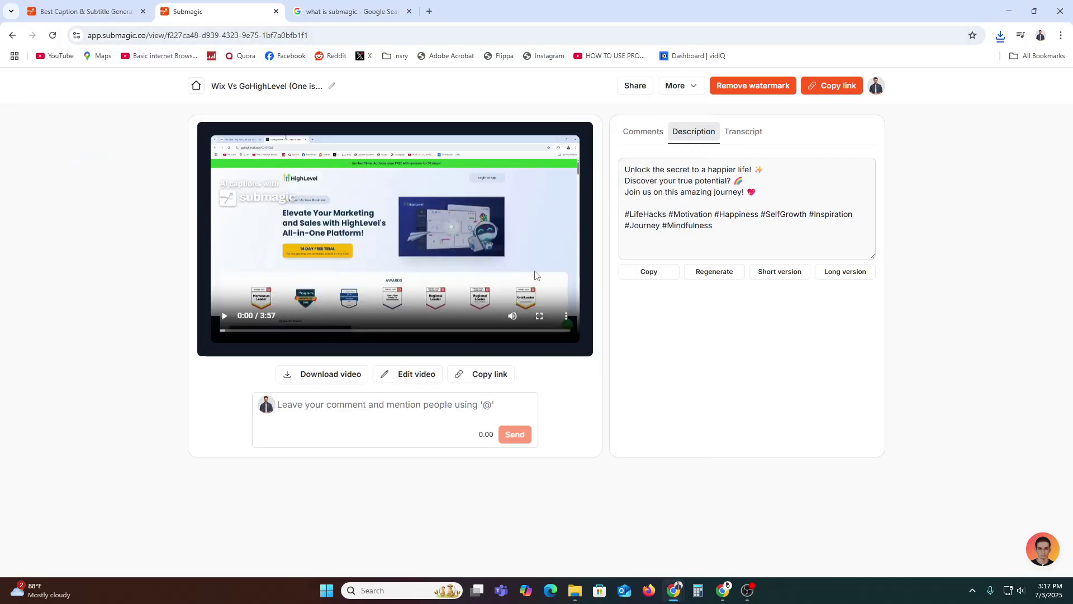
Step: Search Google for "submagic pricing" in a new browser tab and open Submagic's pricing page to examine the plans
click(134, 39)
double_click(152, 38)
click(429, 12)
key(ctrl+v)
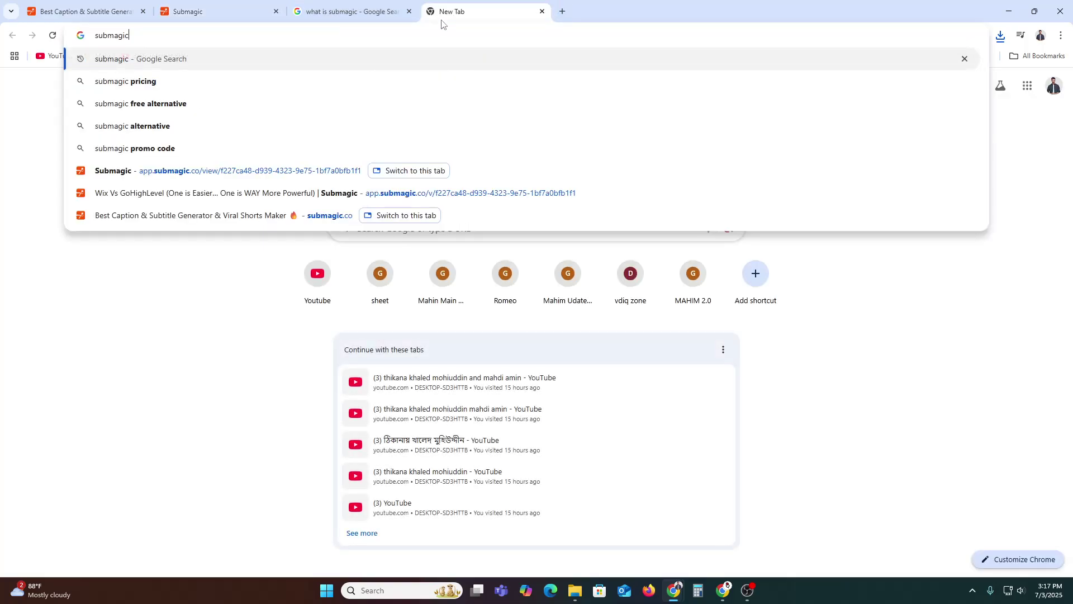
key(Down)
key(Down)
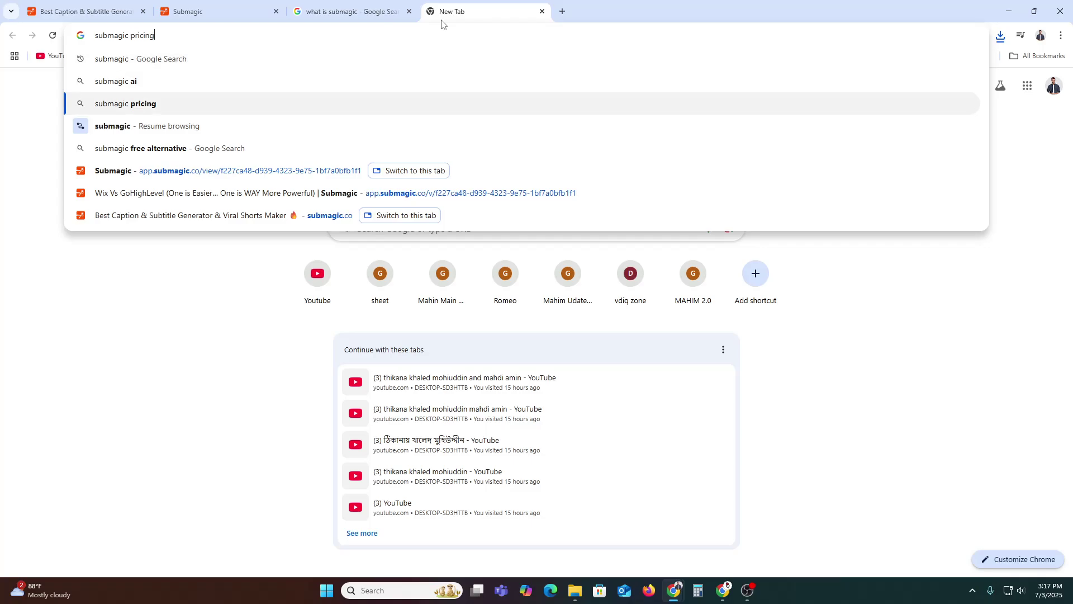
key(Return)
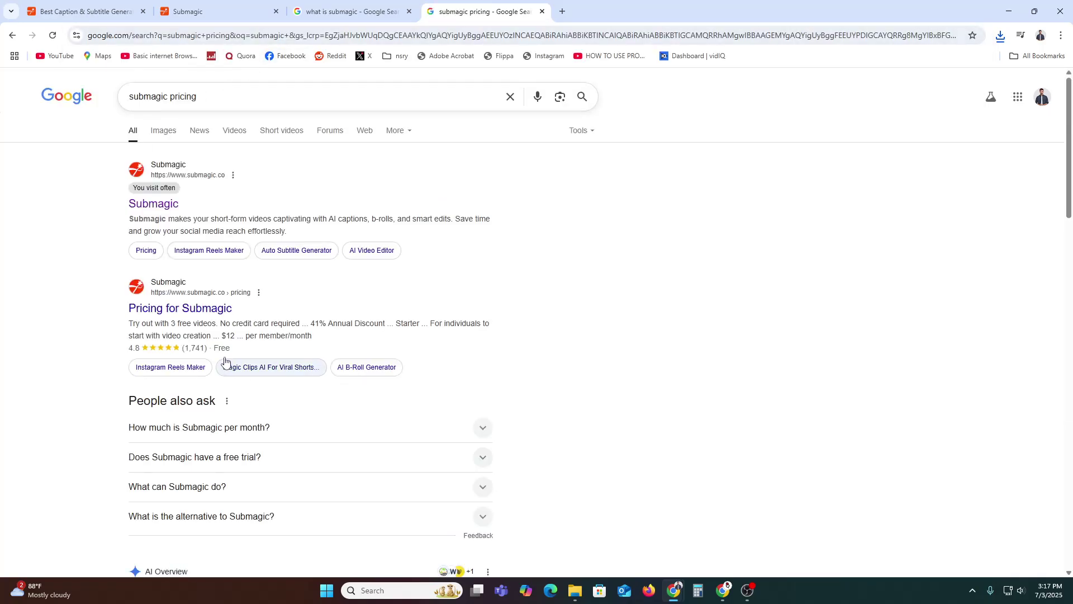
click(218, 307)
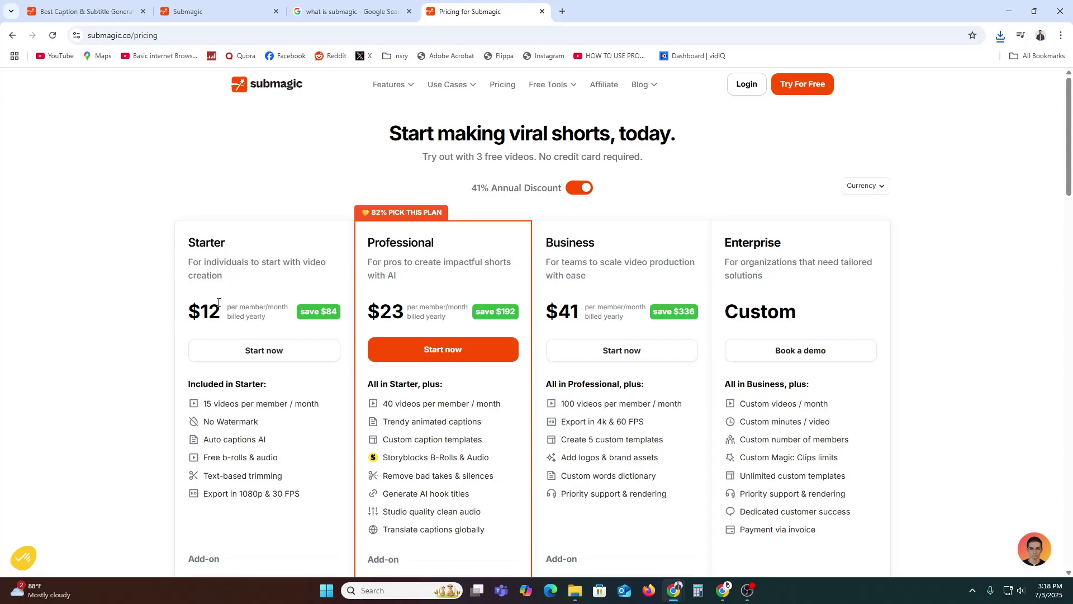
scroll(267, 327, down, 1)
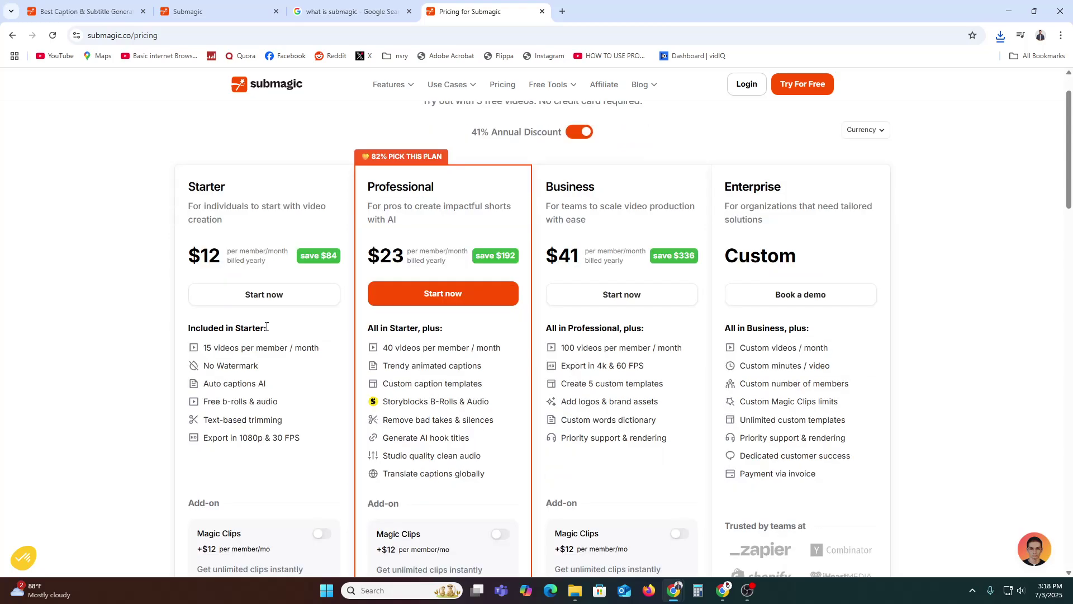